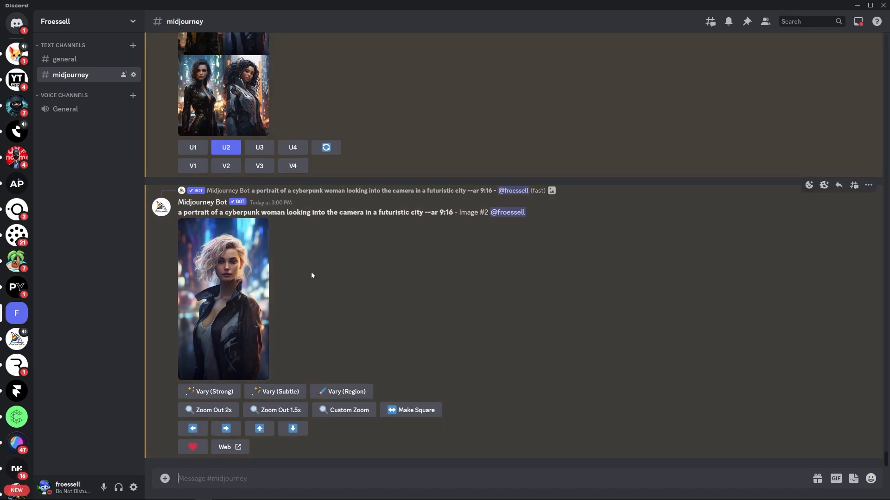
- Find the cyberpunk woman portrait in the midjourney channel and open pika.art in the browser
scroll(350, 273, "up", 15)
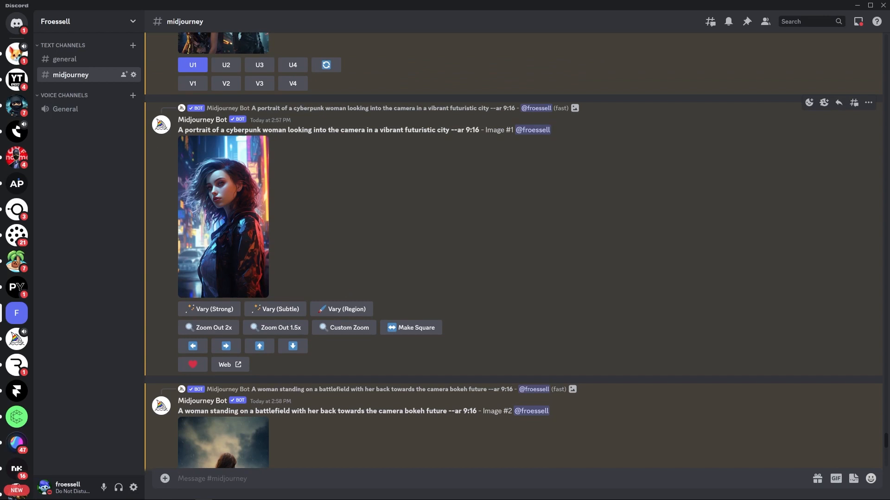
scroll(445, 201, "up", 2)
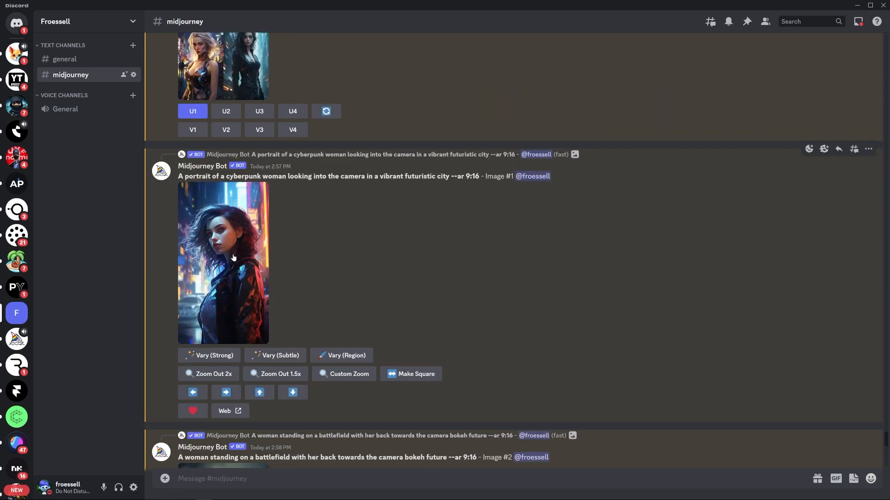
key("alt+Tab")
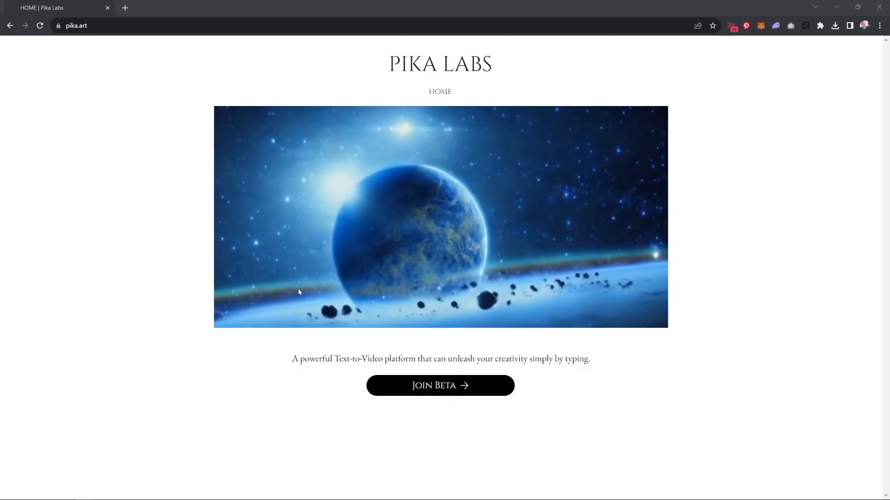
left_click(94, 25)
type("pika.art")
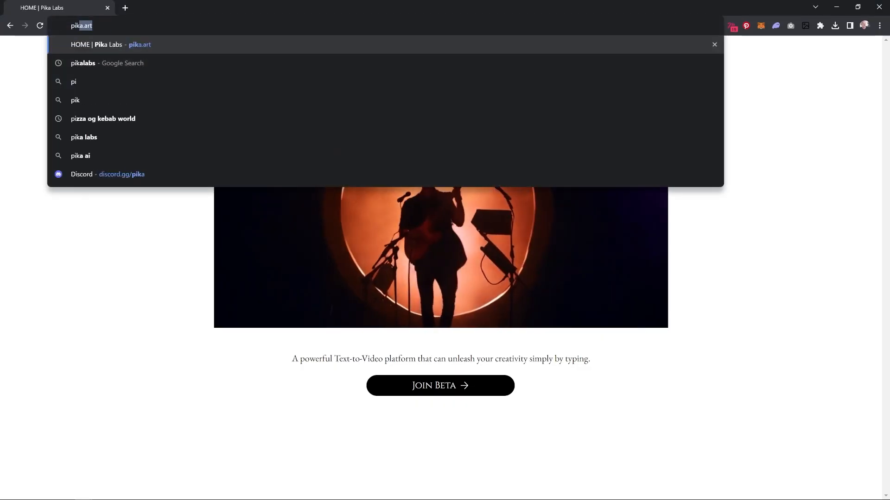
key("Return")
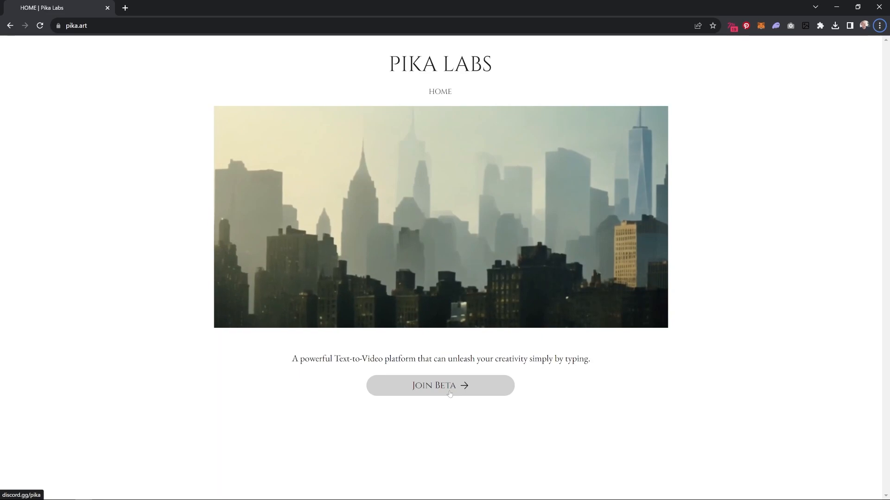
- Switch to the Pika server in Discord and open its getting-started channel, followed by the generate-1 channel
key("alt+Tab")
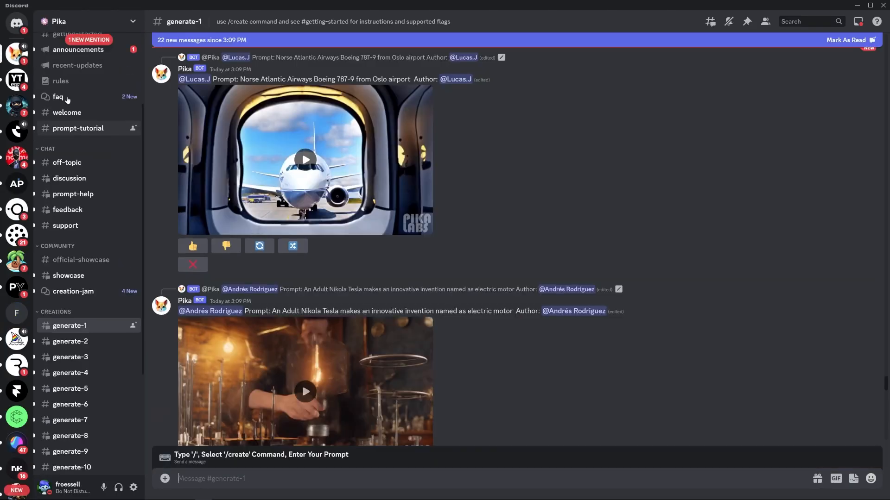
left_click(78, 146)
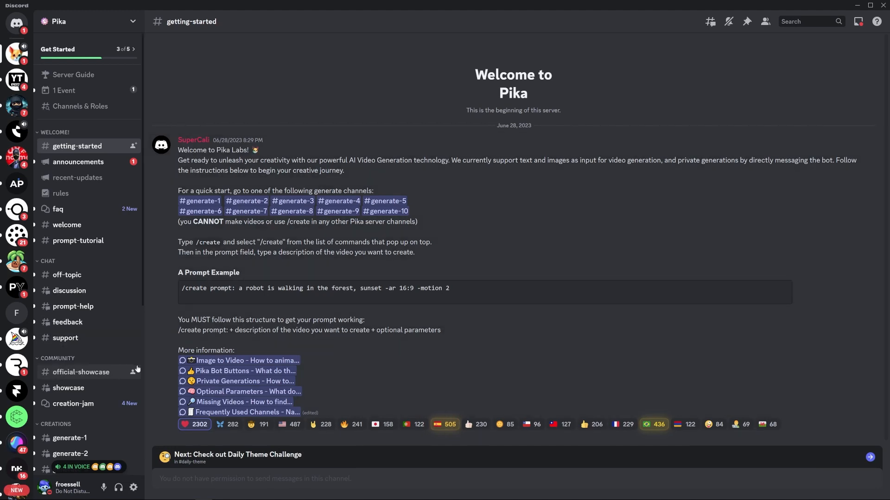
scroll(93, 324, "down", 3)
mouse_move(83, 299)
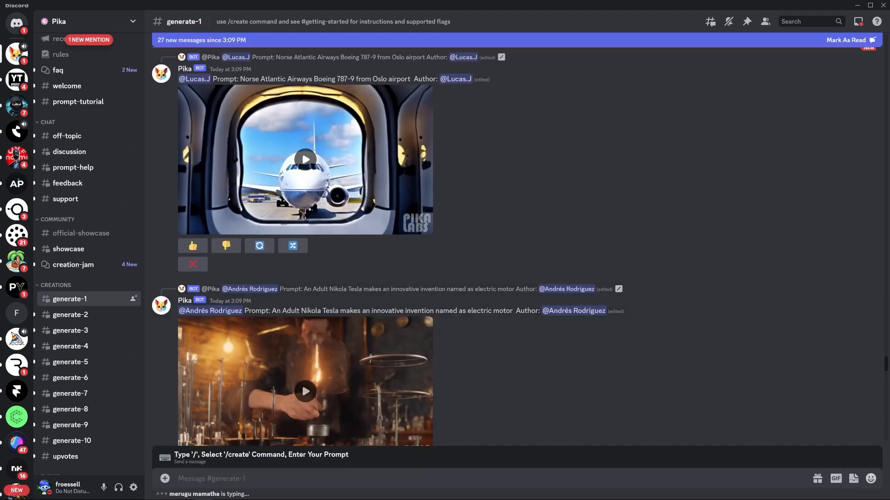
- Start a /create command with the prompt "hair blowing in the wind with flickering lights in the background bokeh"
type("/create")
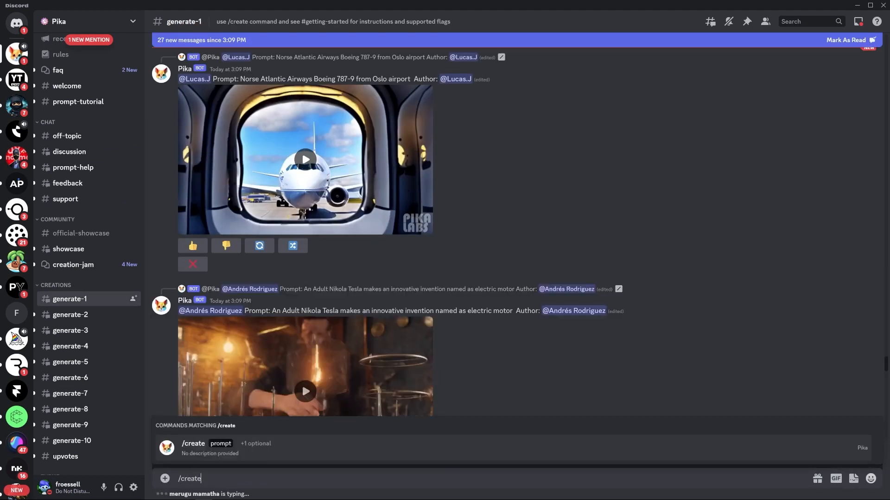
key("Tab")
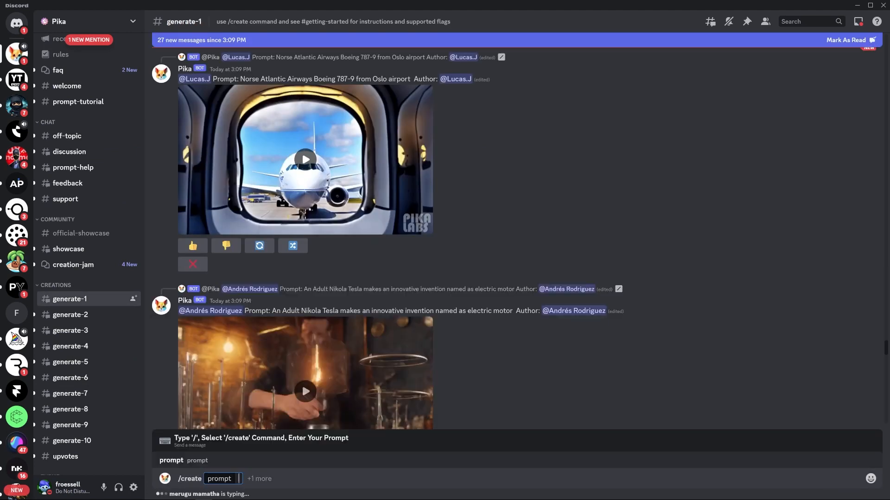
type("hair blow")
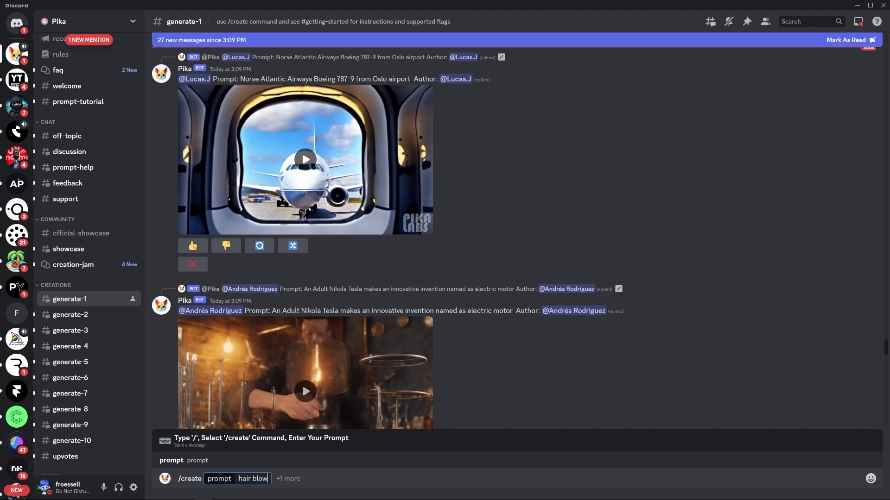
type("ing in the wind")
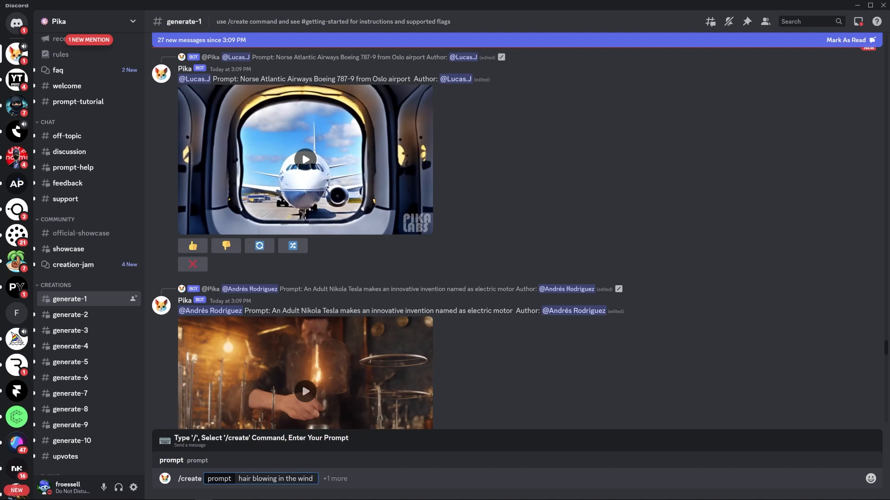
type(" with flickering")
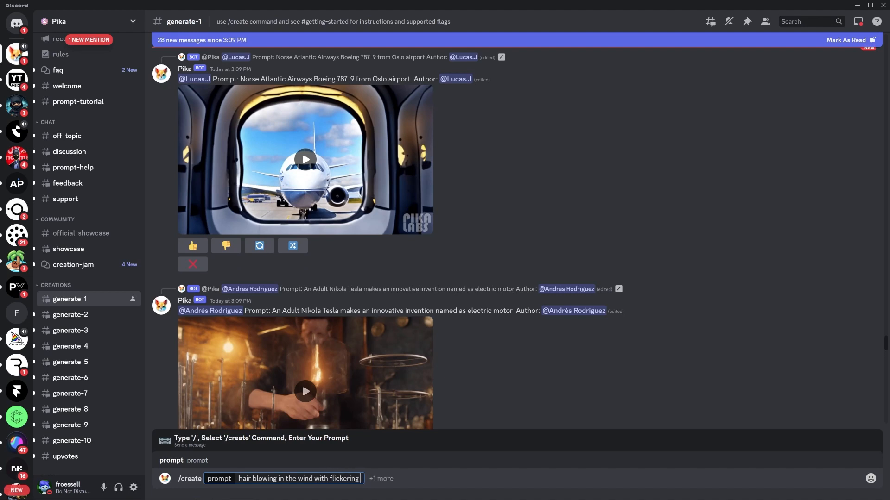
type(" lights in the bac")
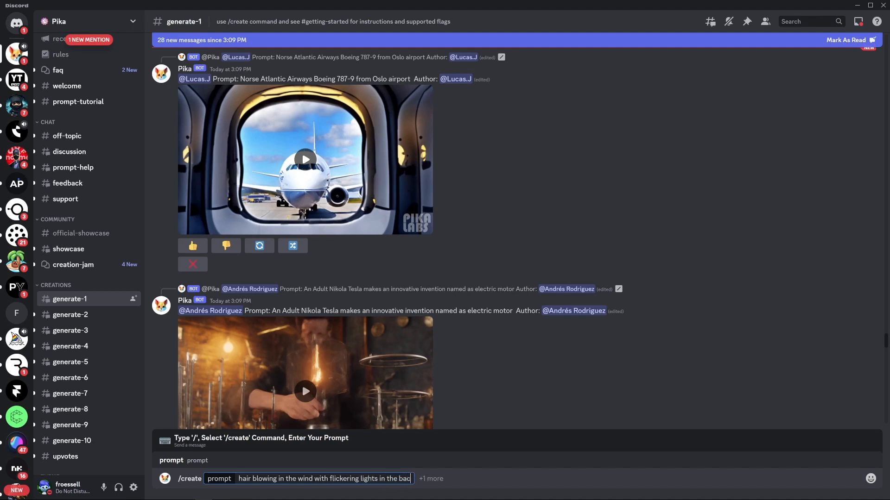
type("kground b")
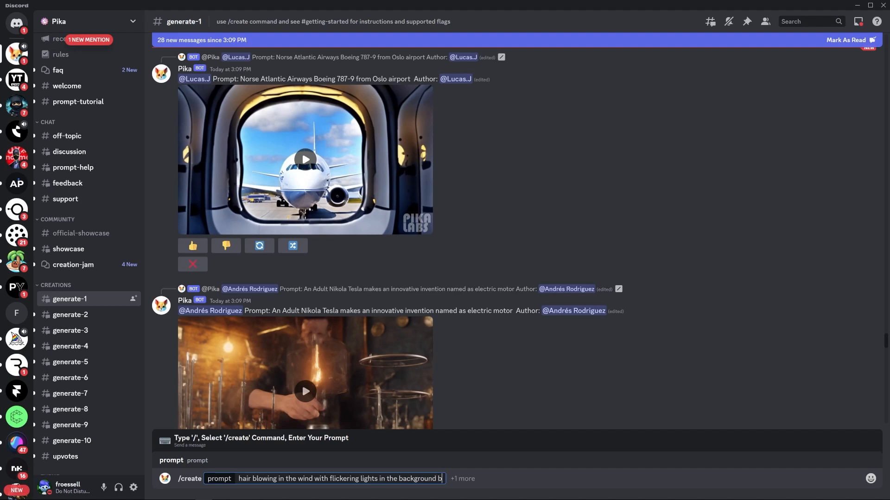
type("okeh")
- Attach the cyberpunk woman portrait PNG dated 14:57 from Downloads as the image prompt and submit the /create command
key("Tab")
left_click(187, 440)
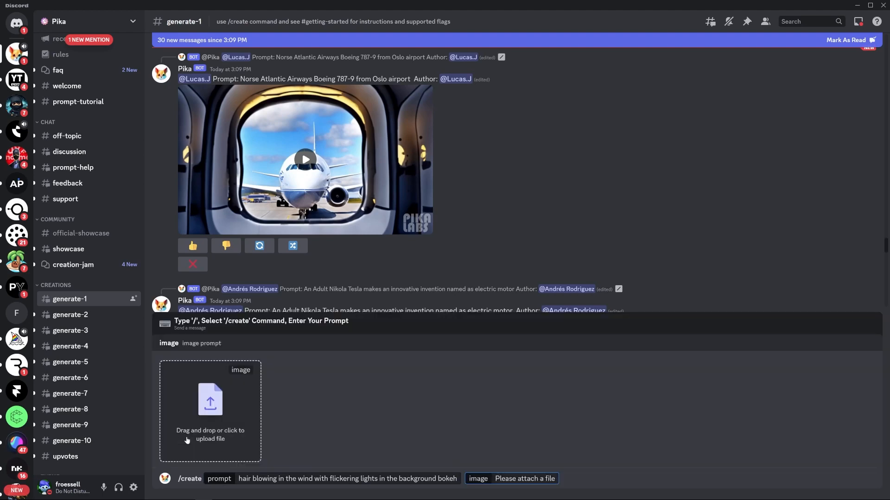
left_click(197, 403)
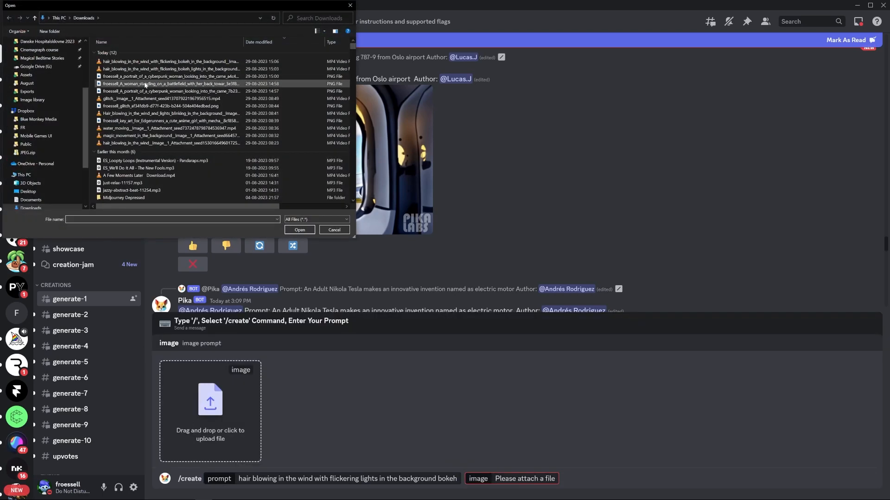
left_click(145, 77)
left_click(146, 92)
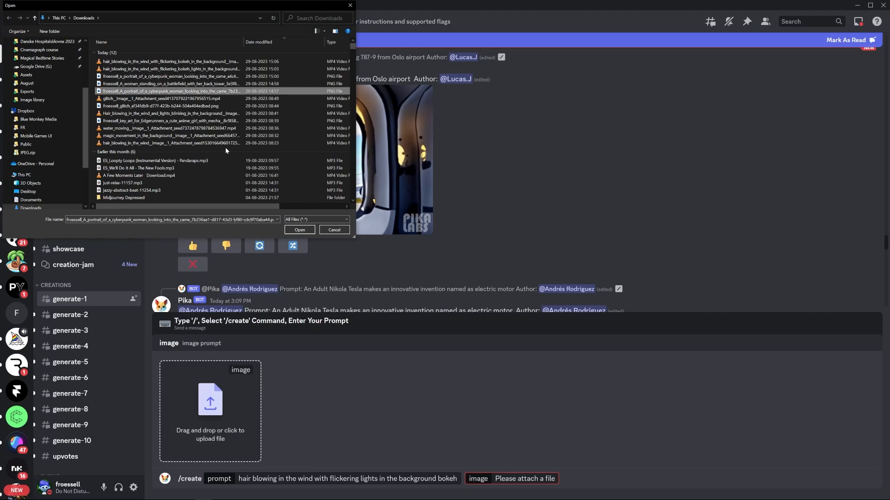
left_click(300, 230)
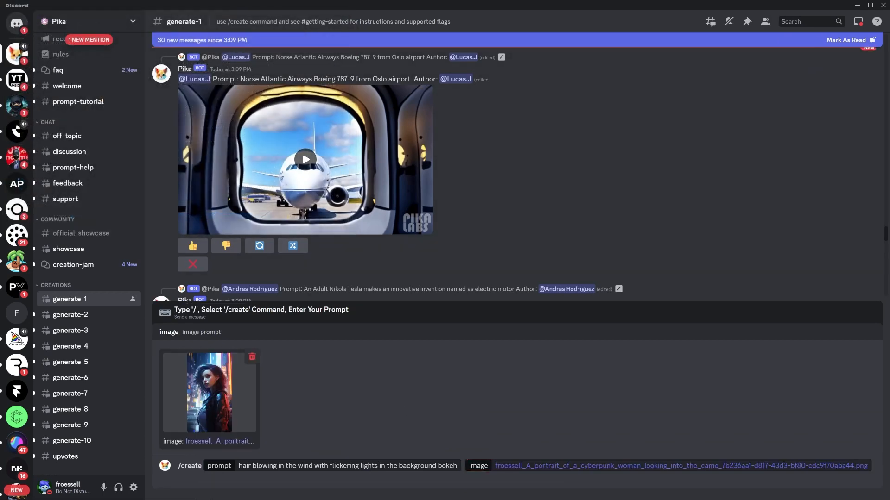
left_click(668, 466)
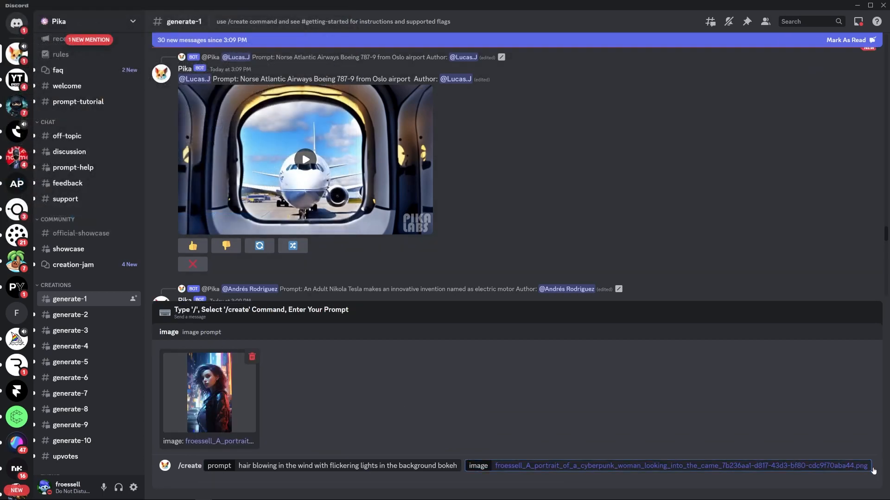
key("Return")
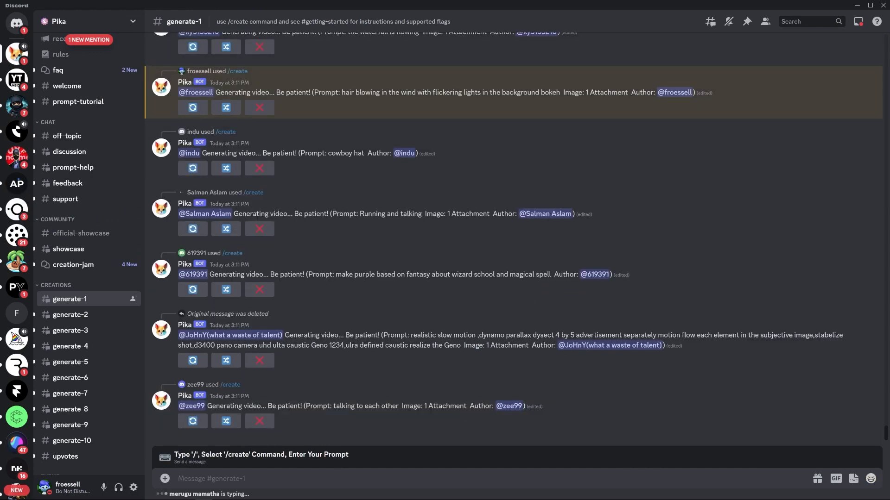
- Open the inbox mentions and download the newly generated video of the dark-haired cyberpunk woman
left_click(858, 21)
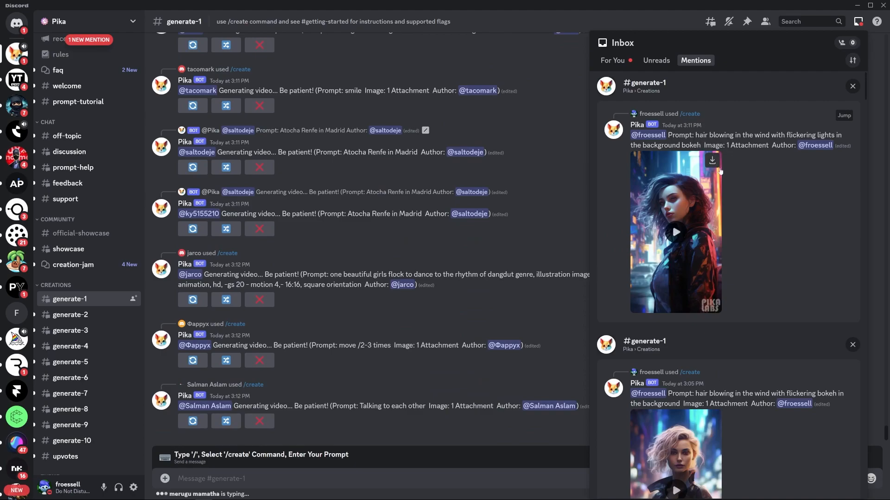
left_click(713, 161)
- Switch to After Effects, import the downloaded hair-blowing video and rename it "animation"
key("alt+Tab")
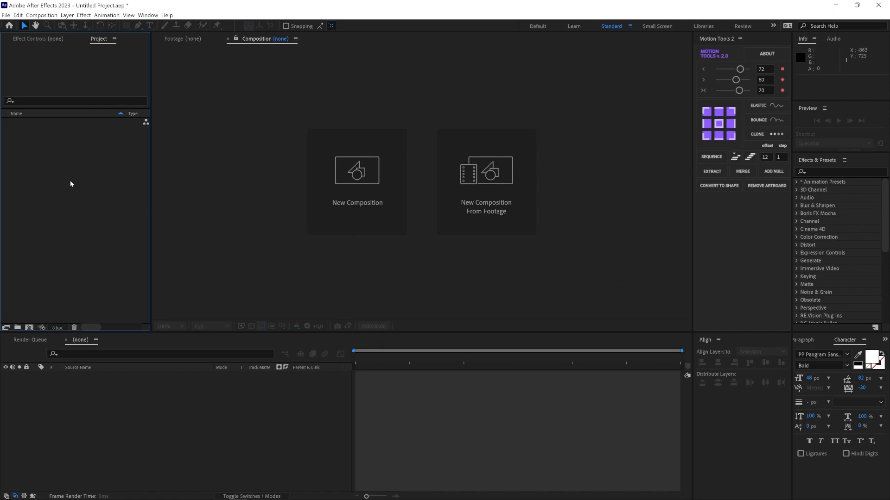
double_click(70, 184)
double_click(167, 80)
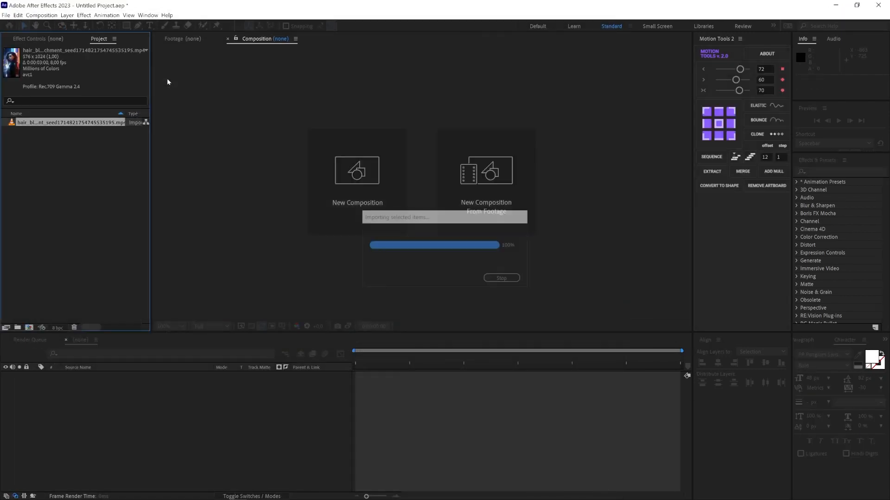
key("Return")
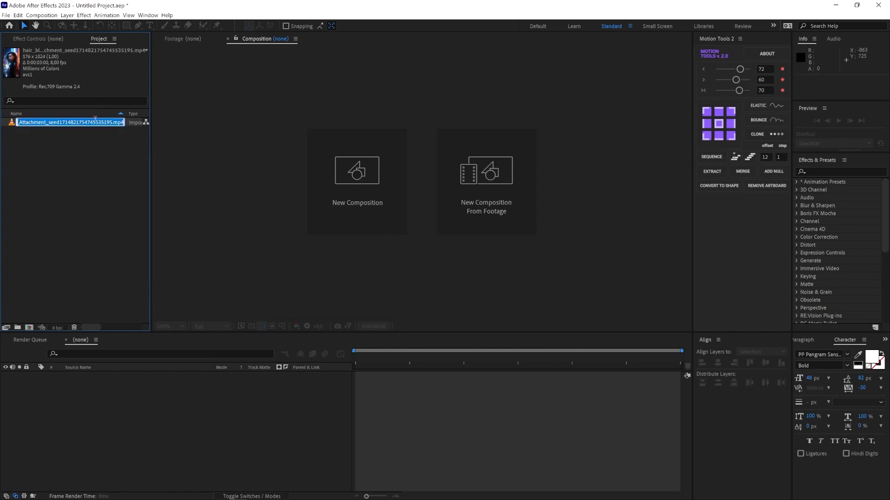
type("animation")
key("Return")
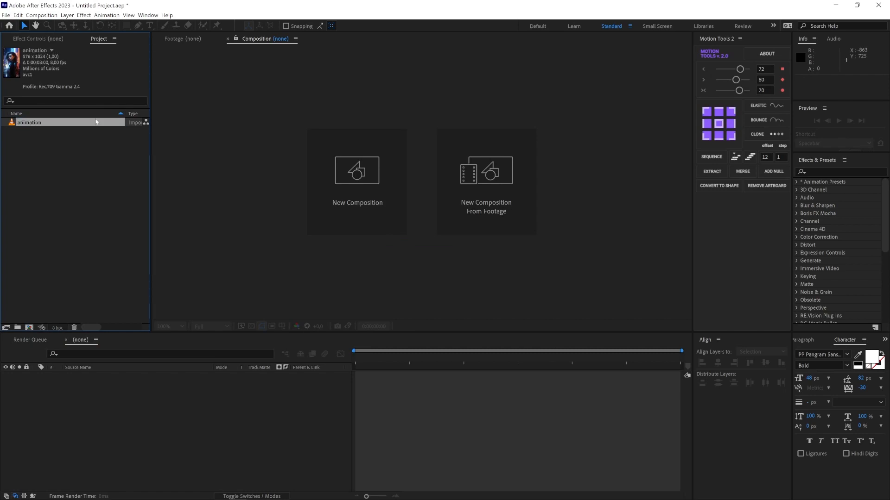
- Create a composition from the animation clip and preview its playback from the start
left_click_drag(12, 124, 29, 328)
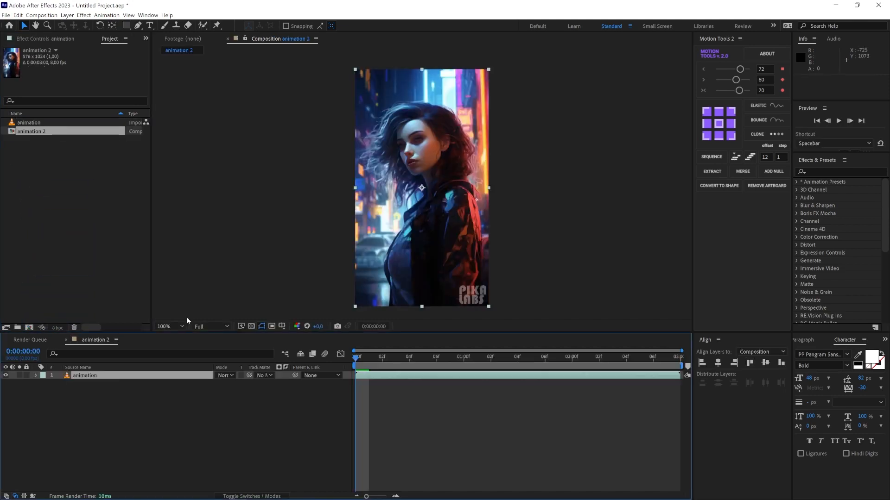
left_click(519, 451)
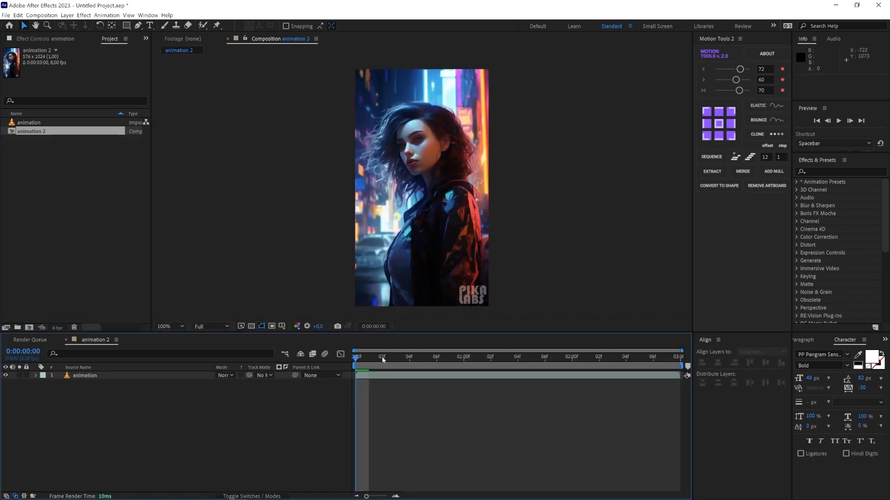
left_click_drag(383, 360, 361, 364)
key("space")
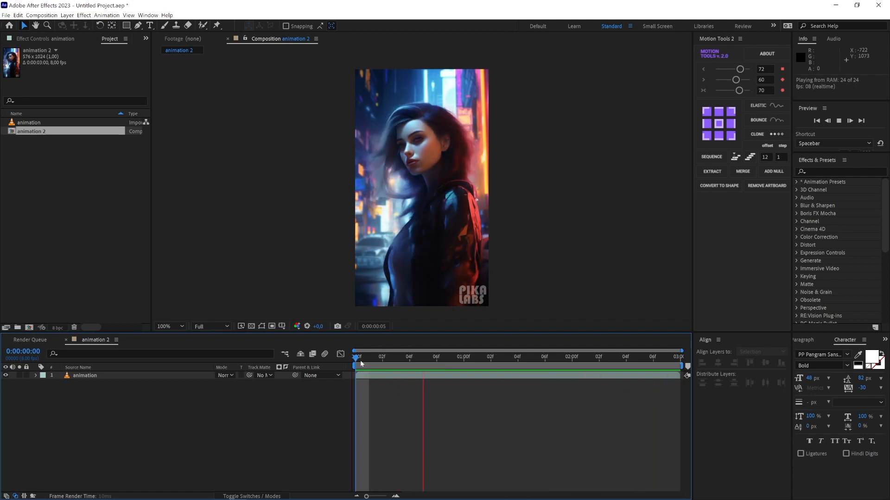
key("space")
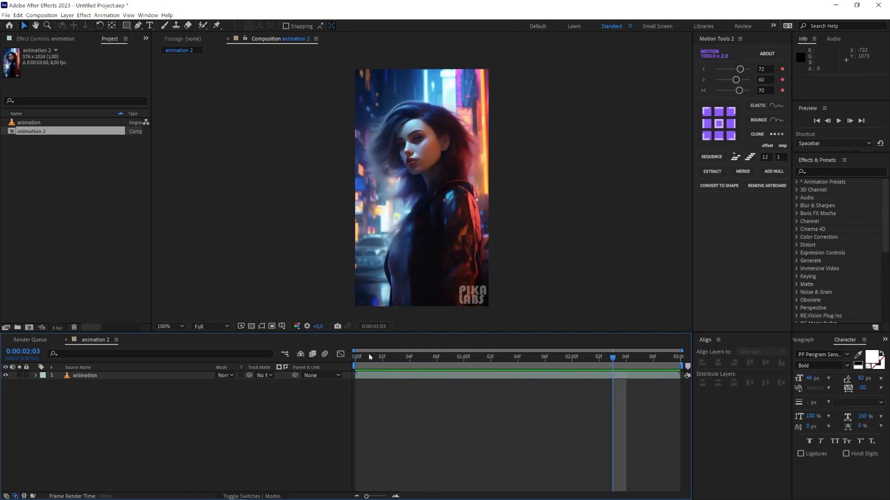
- Split the animation layer at 0:00:01:04 and move its second half to the start of the timeline
left_click(429, 357)
left_click_drag(430, 358, 518, 368)
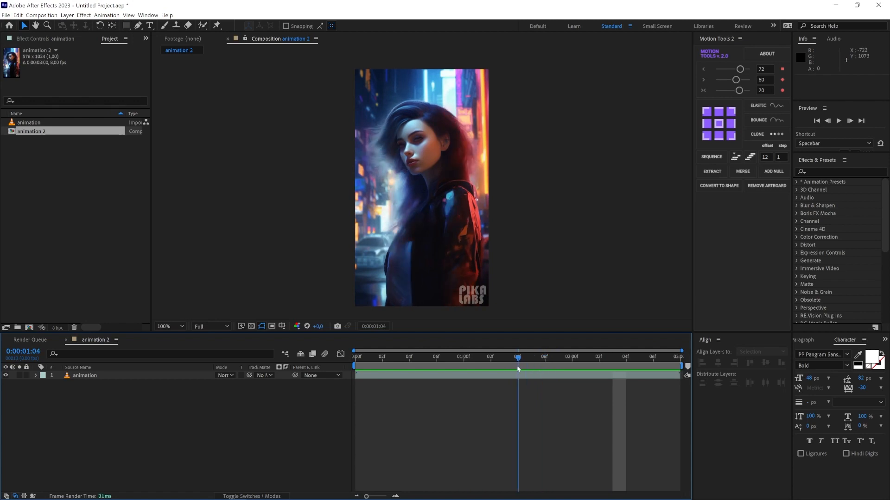
left_click(533, 375)
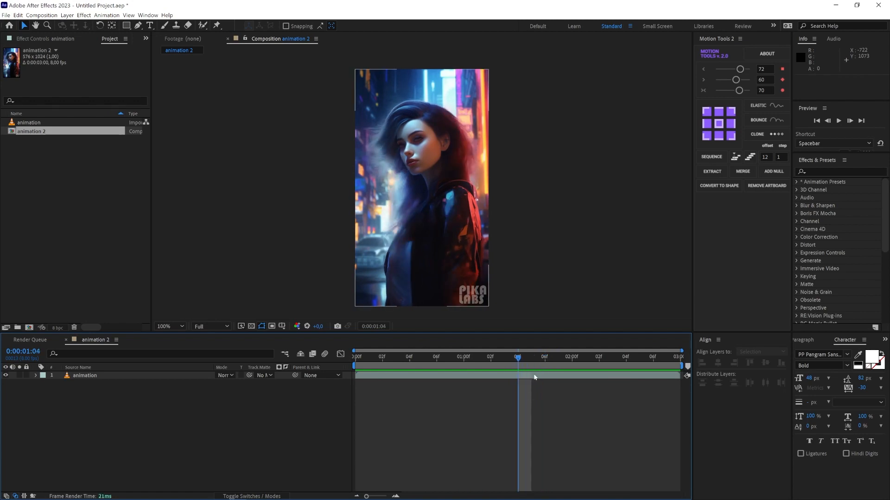
left_click(18, 15)
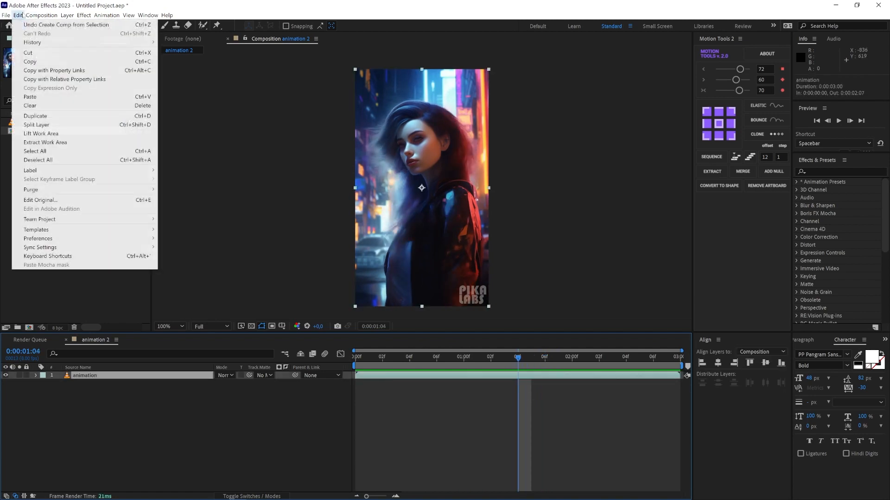
left_click(40, 126)
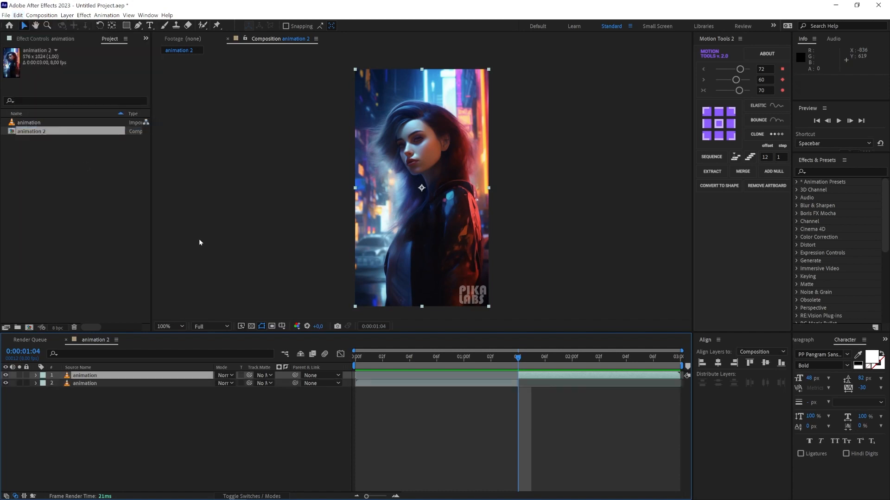
left_click_drag(557, 379, 398, 380)
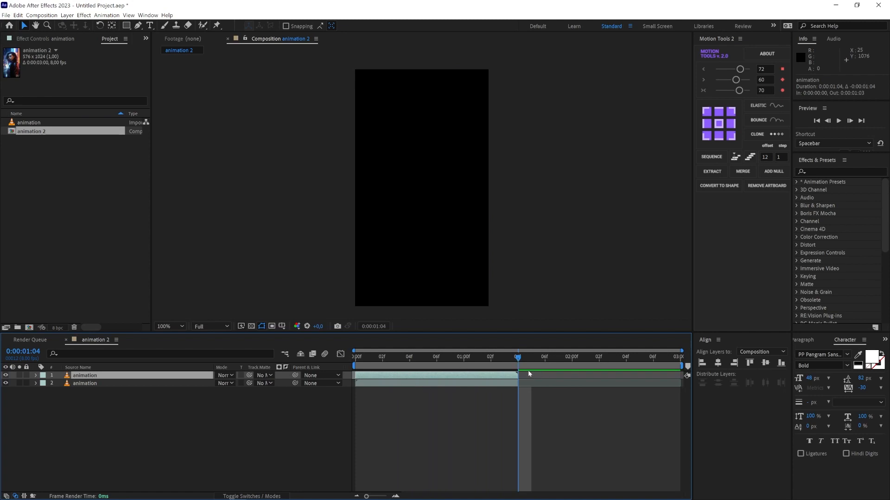
- Shorten the work area to 0:00:01:03 and keyframe the top animation layer's opacity from 100% at the start to 0% at 0:00:01:03
key("Page_Up")
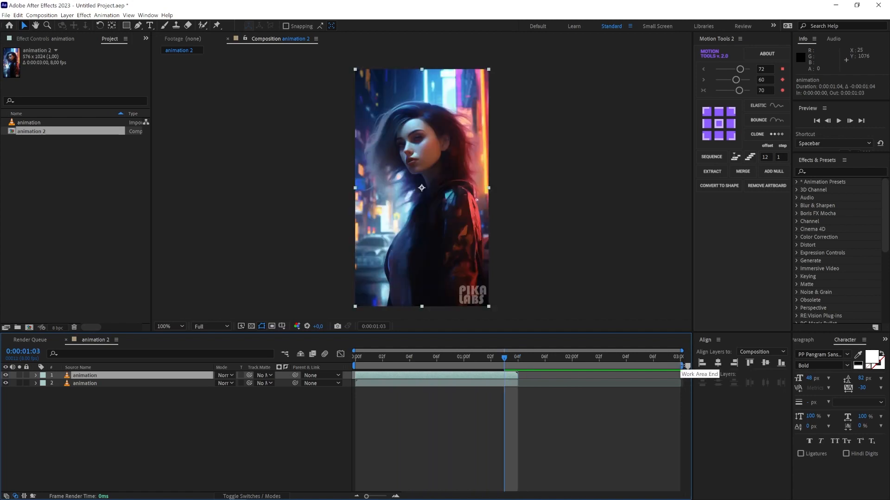
left_click_drag(687, 366, 522, 372)
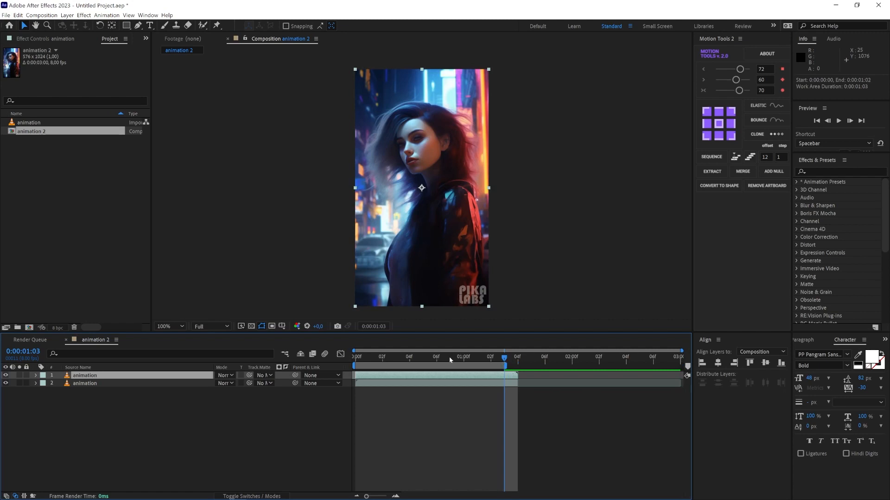
left_click(36, 376)
left_click(43, 384)
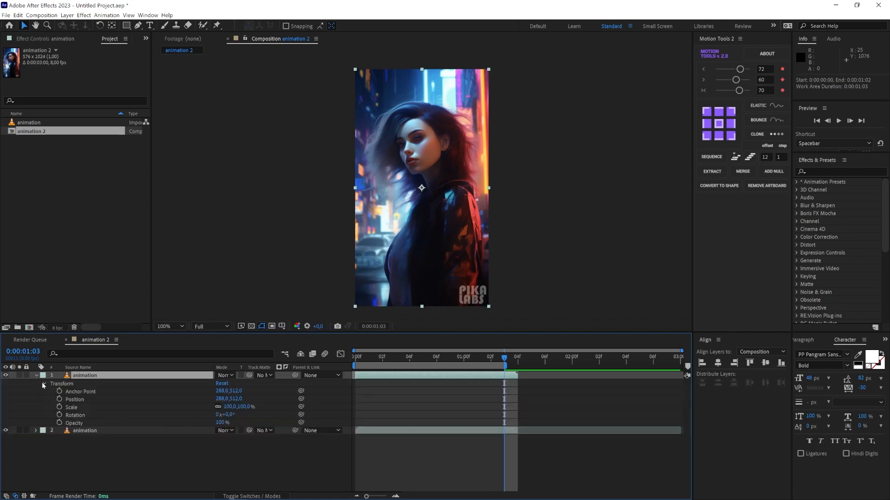
left_click(59, 423)
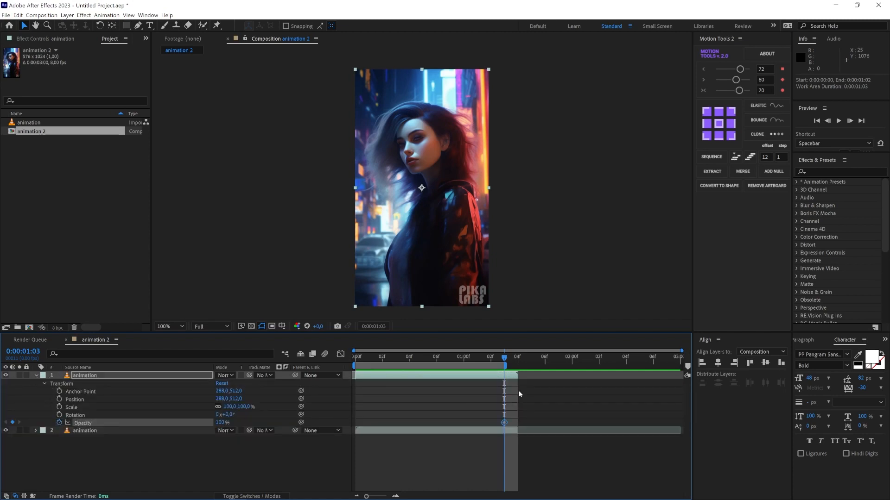
left_click_drag(505, 423, 355, 423)
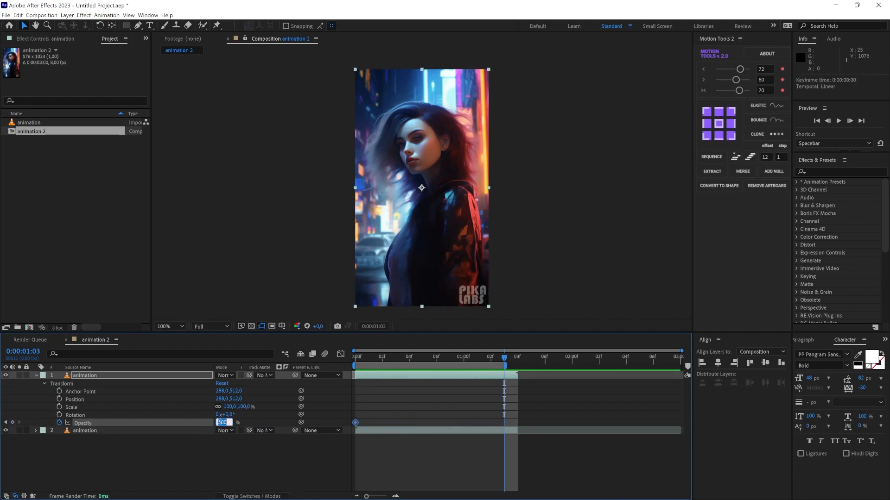
key("Return")
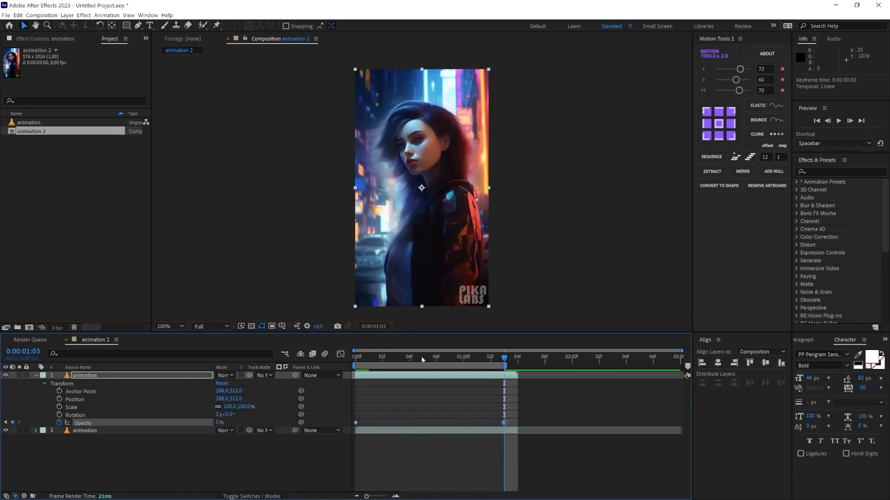
- Preview the opacity fade from the start and trim the composition to the work area
left_click_drag(422, 359, 355, 359)
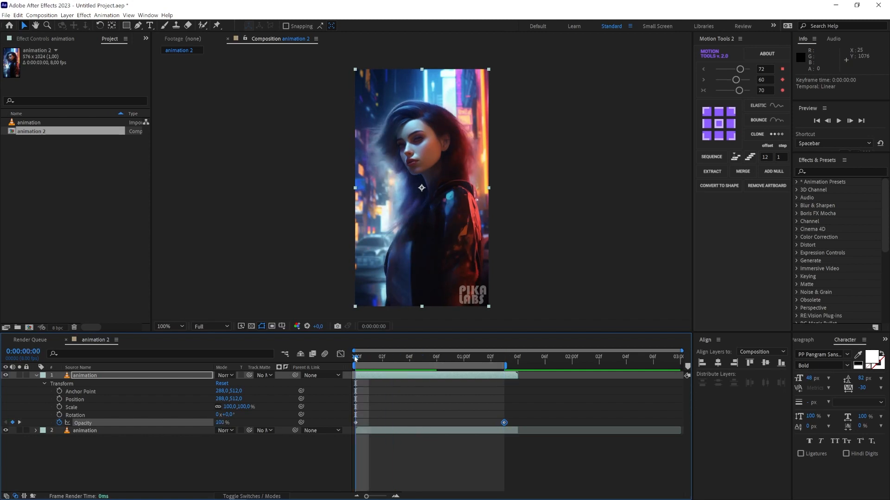
key("space")
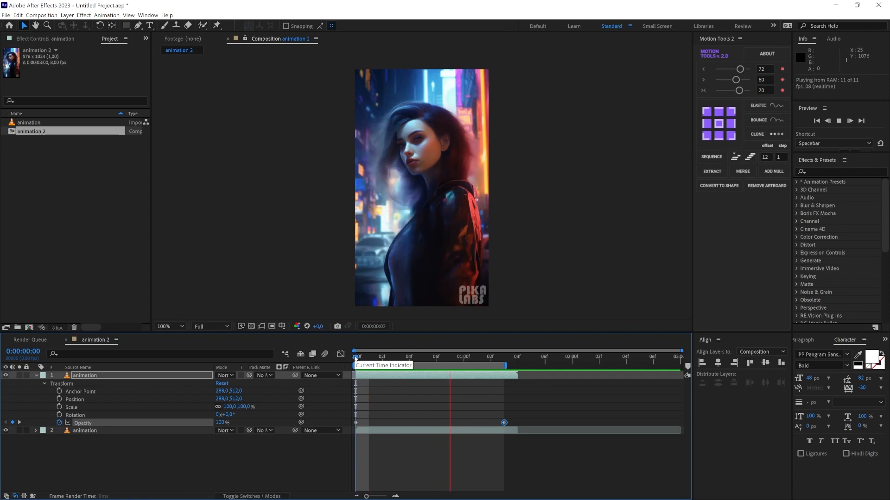
left_click_drag(355, 359, 501, 360)
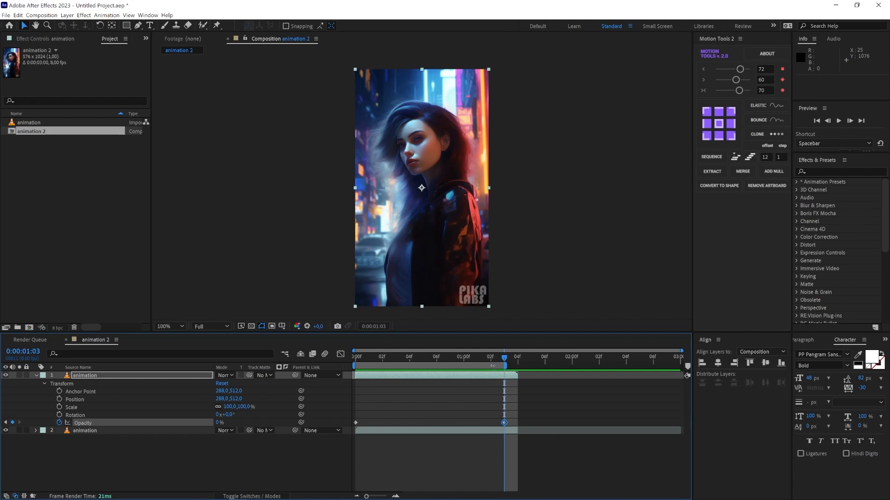
right_click(492, 366)
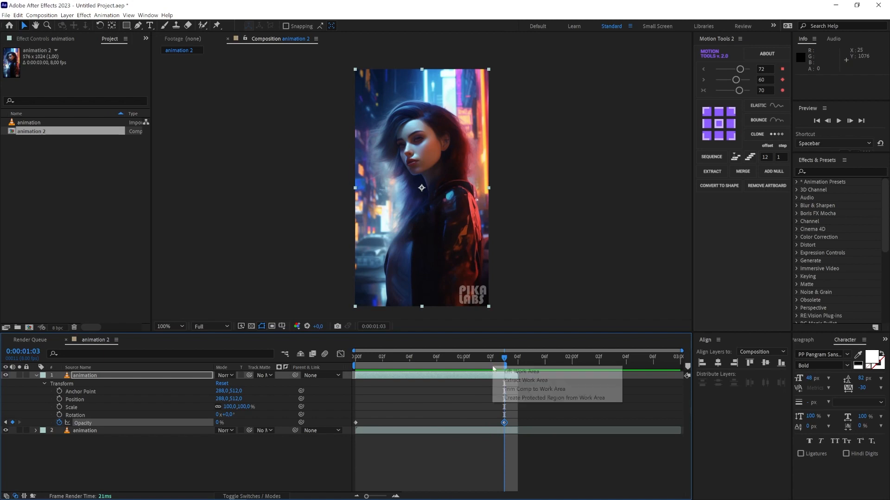
left_click(503, 390)
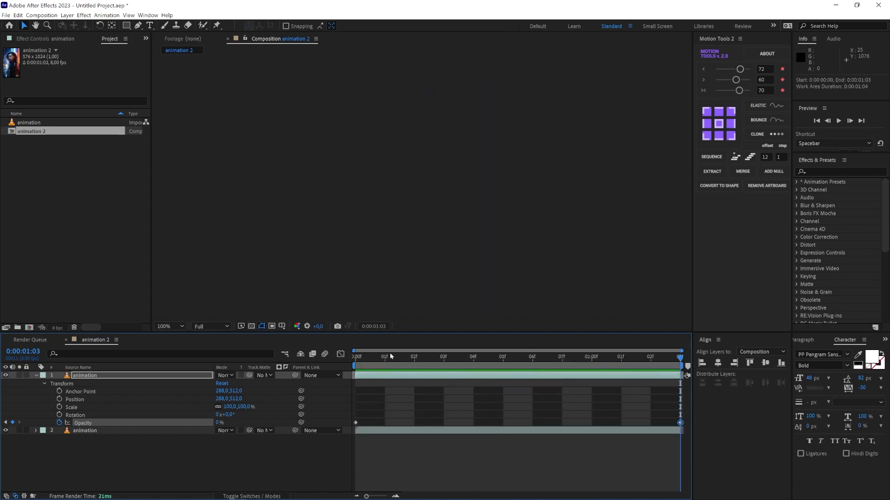
- Rename the trimmed composition "1 second" and create a new composition from it
left_click(56, 172)
left_click(32, 132)
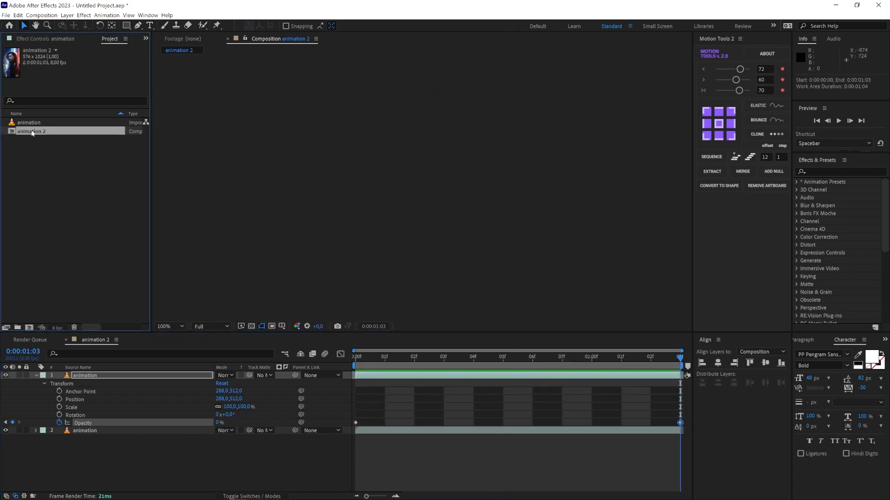
key("Return")
key("BackSpace")
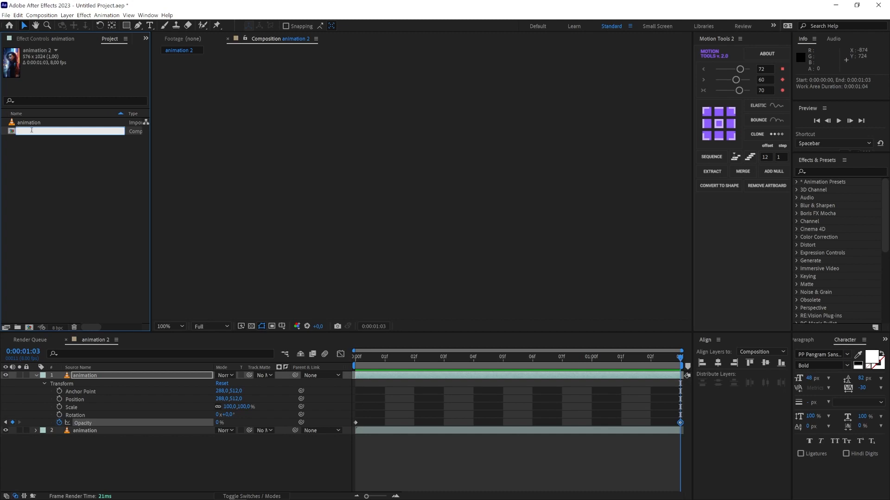
type("1 second")
key("Return")
left_click_drag(7, 125, 30, 327)
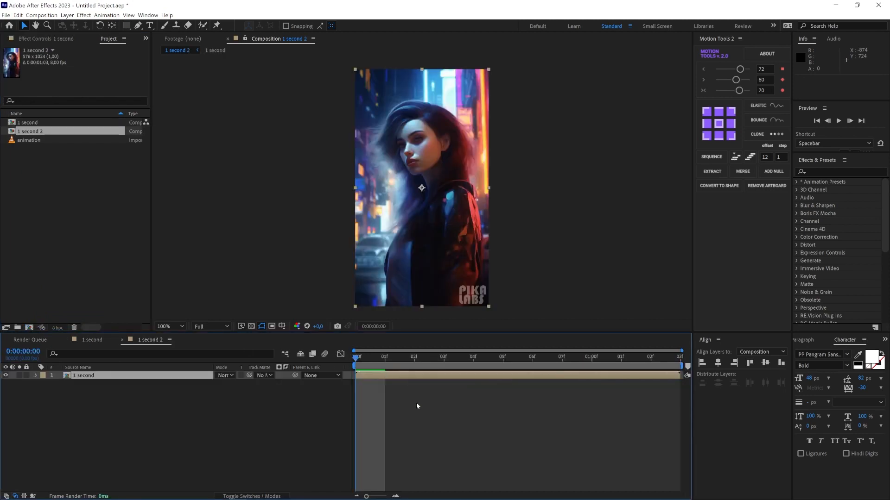
- In the new composition's settings, set the duration to 0:00:10:03 and the name to "Longer loop"
right_click(40, 131)
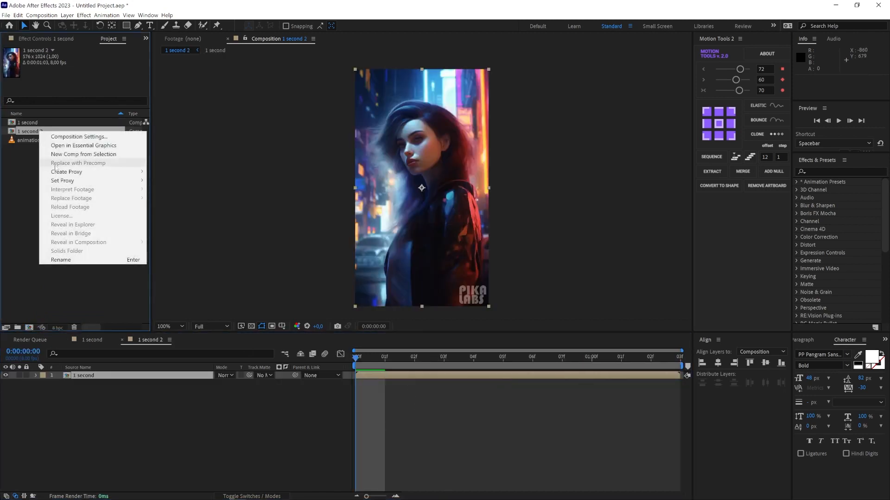
left_click(62, 138)
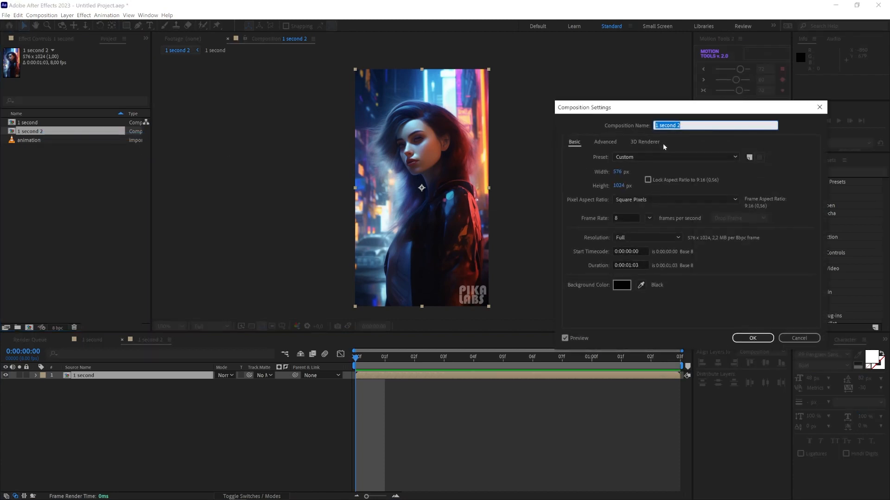
type("10 second")
left_click(644, 268)
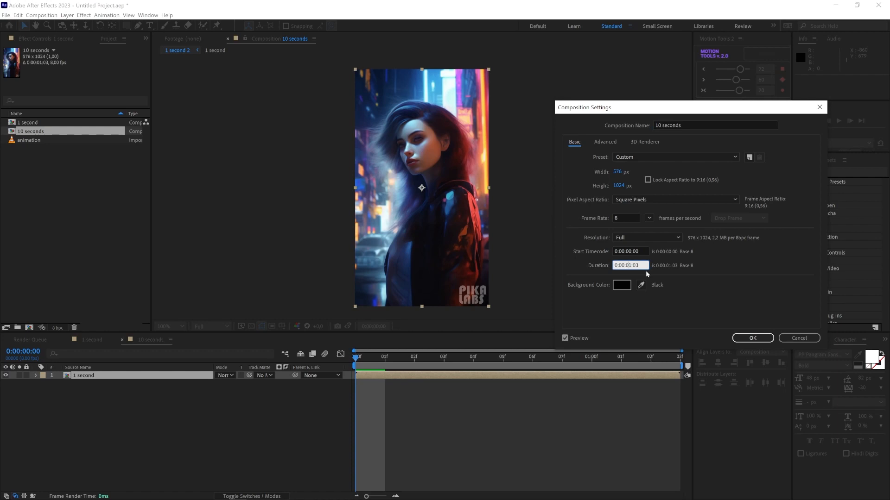
type("10")
left_click(679, 123)
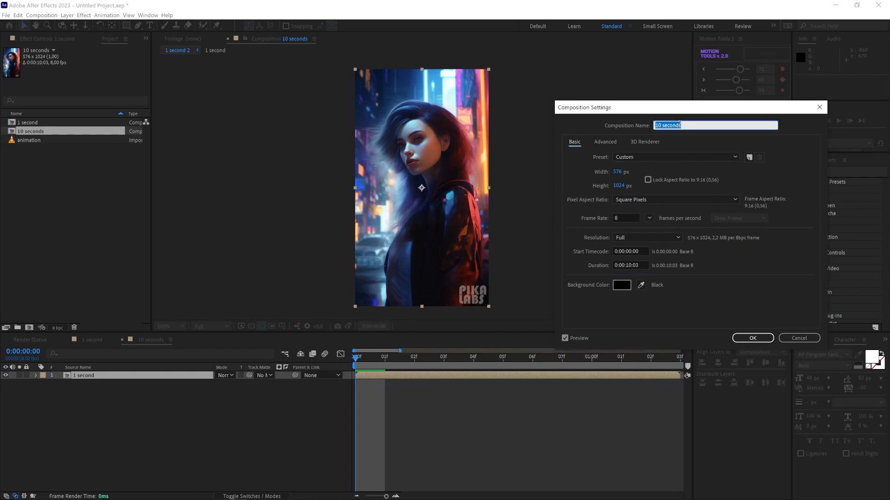
type("Longer")
type(" loop")
key("BackSpace")
type("op")
left_click(752, 338)
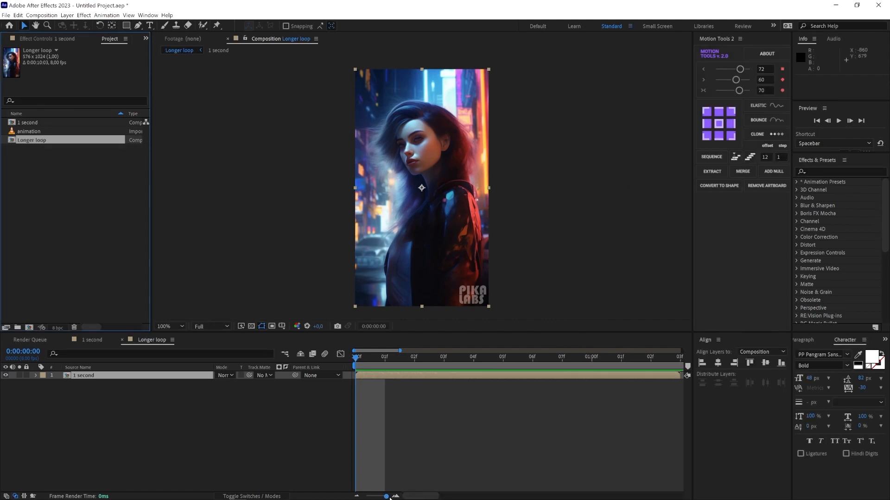
- Duplicate the "1 second" layer in the Longer loop composition until there are ten stacked layers
left_click_drag(387, 496, 366, 497)
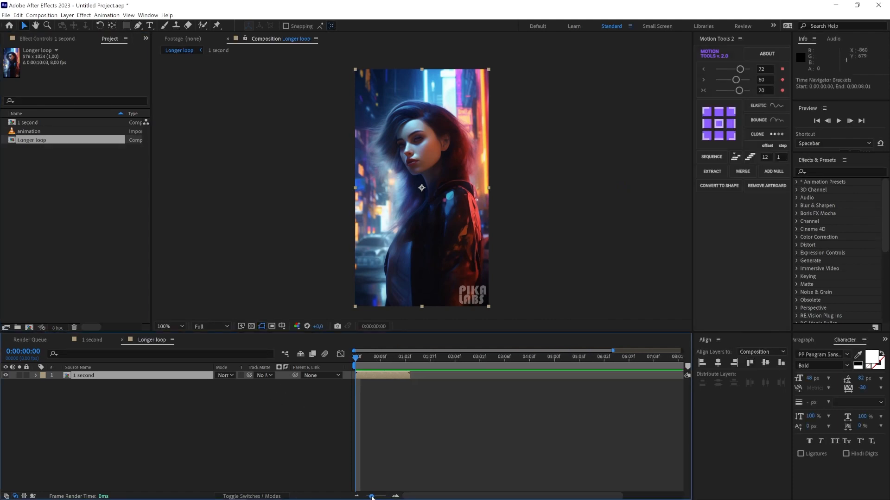
left_click(290, 382)
left_click(106, 376)
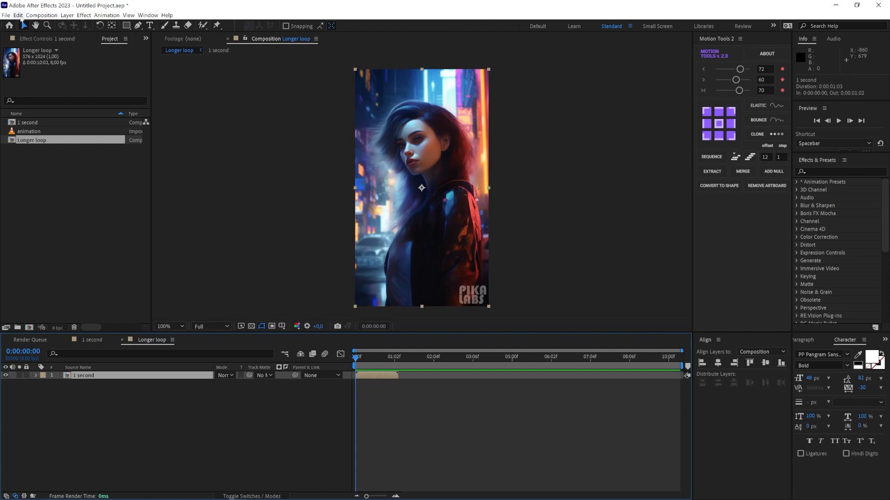
left_click(19, 15)
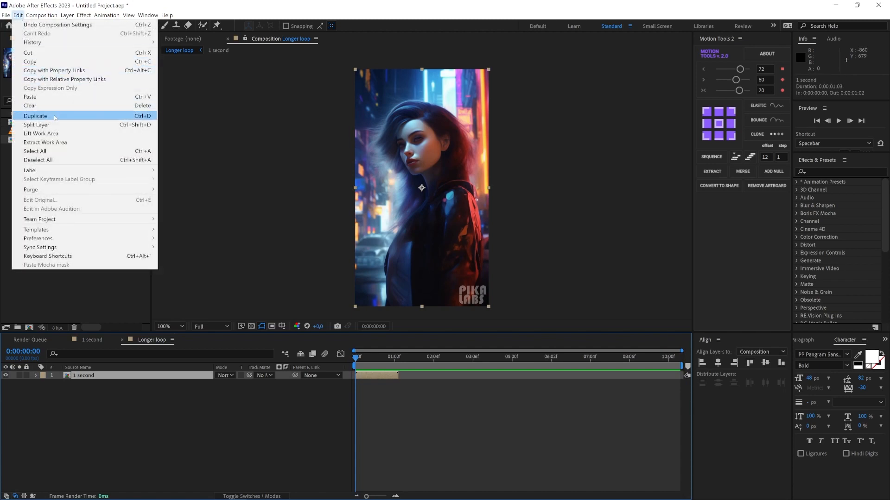
left_click(110, 396)
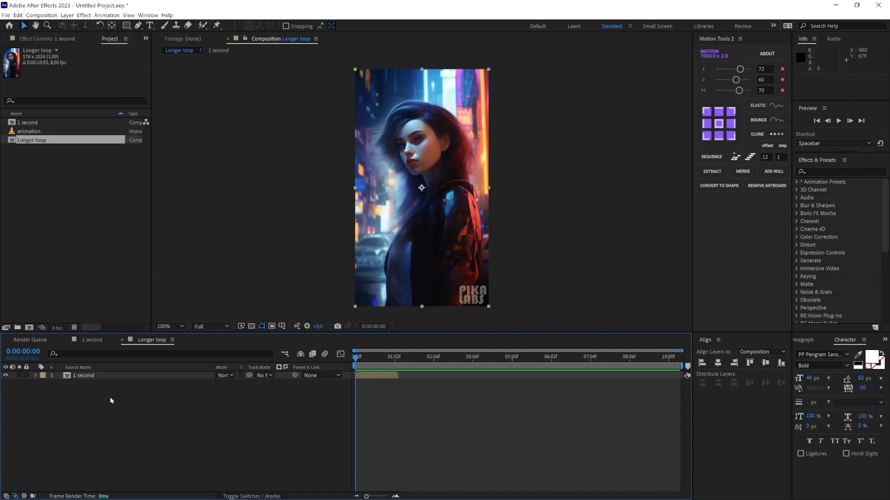
left_click(101, 375)
key("ctrl+d")
key("ctrl+d")
key("ctrl+d")
key("ctrl+d")
key("ctrl+d")
key("ctrl+d")
key("ctrl+d")
key("ctrl+d")
key("ctrl+d")
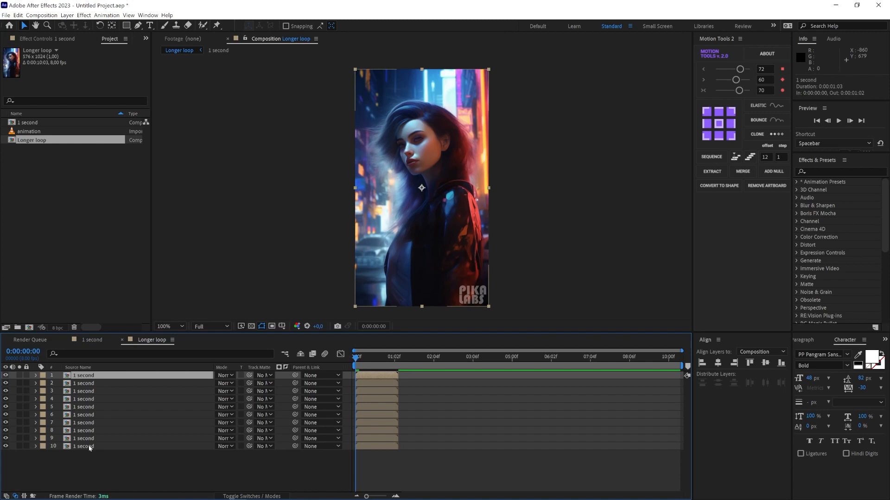
- Select all ten "1 second" layers and sequence them end to end without overlap
left_click(90, 446, "shift")
right_click(89, 447)
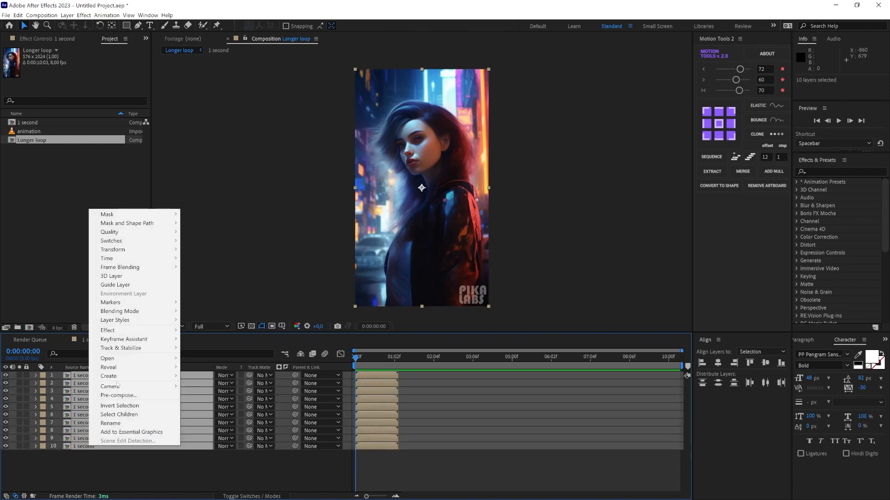
mouse_move(134, 342)
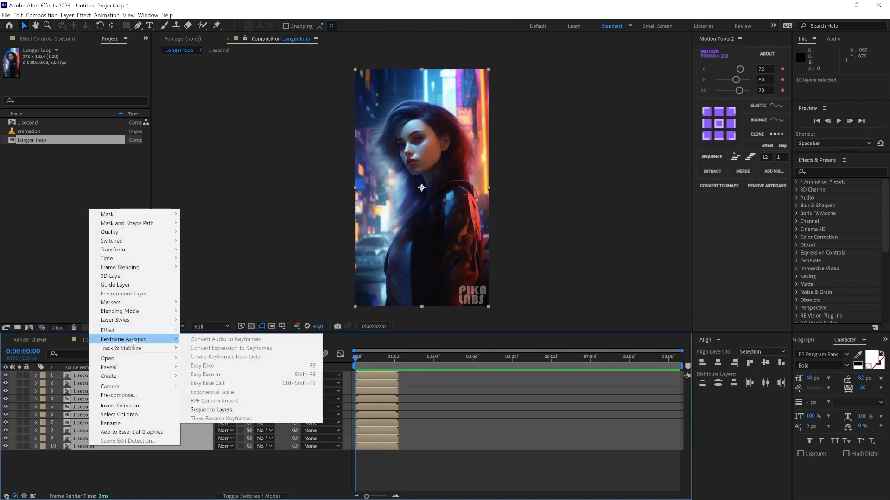
left_click(254, 410)
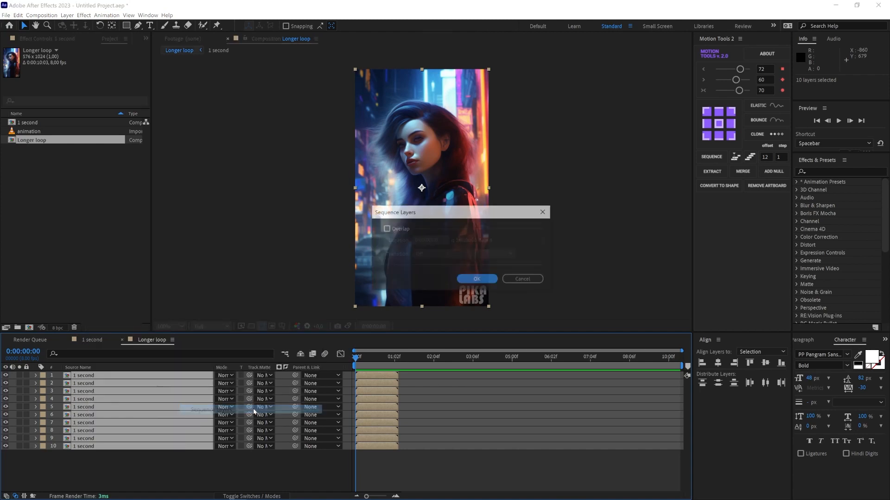
left_click(477, 280)
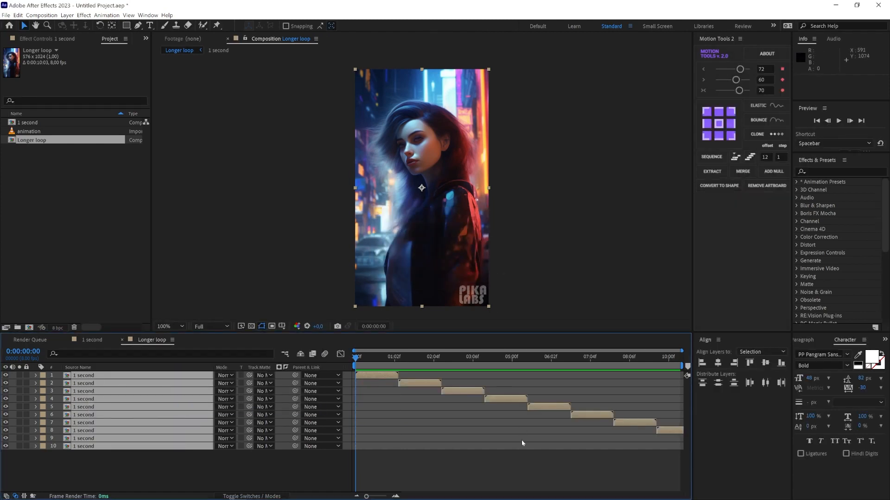
- Set the current time to 0:00:09:04 and delete the surplus layers 8, 9 and 10
left_click(599, 360)
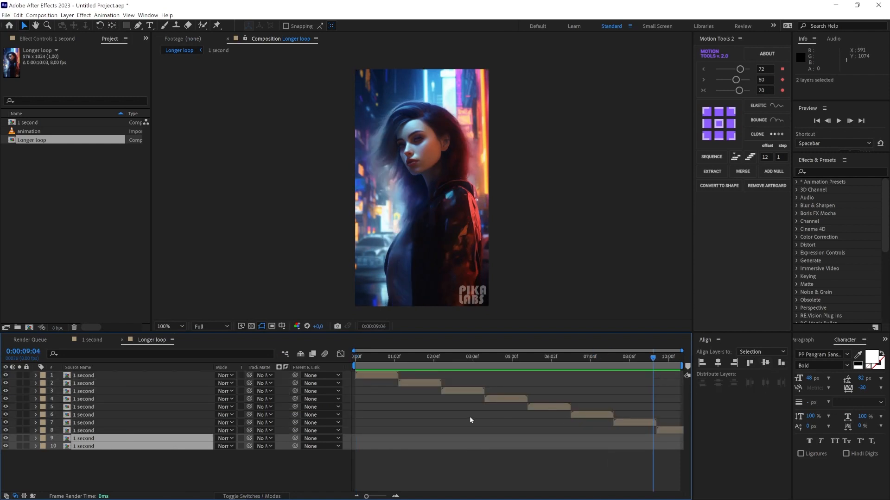
key("Delete")
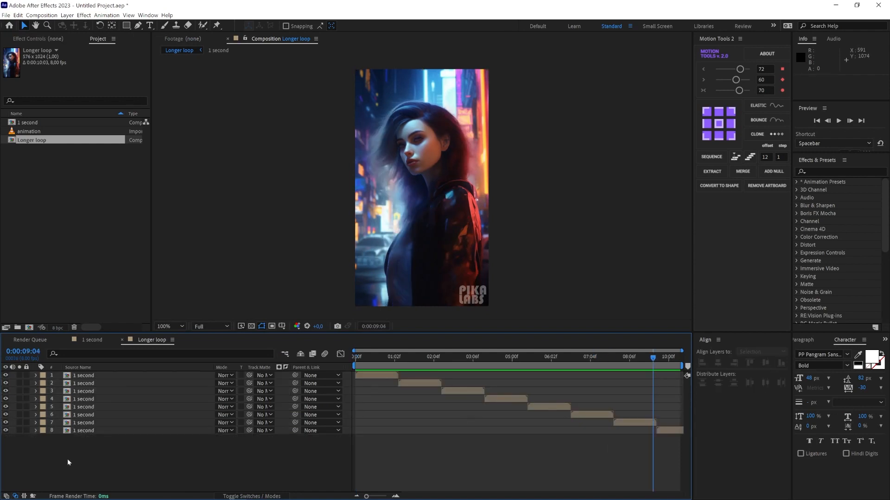
left_click(78, 431)
key("Delete")
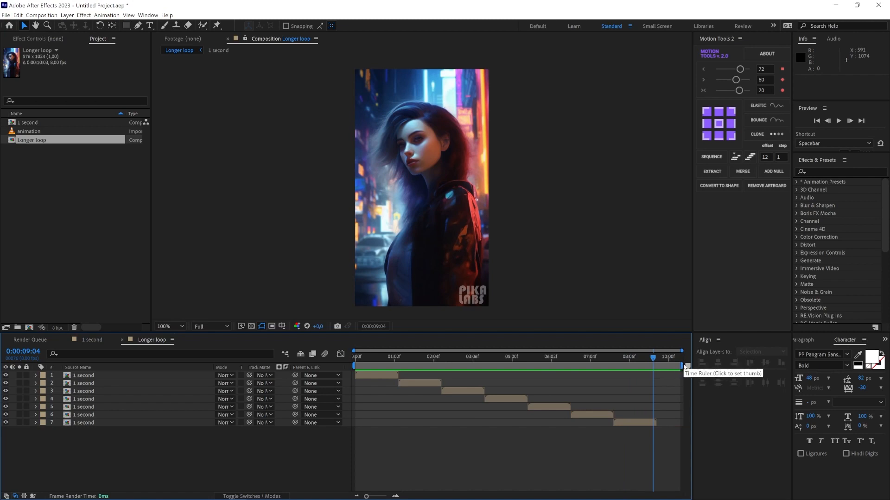
- Shorten the work area to 0:00:09:04, trim the Longer loop composition to it and preview the playback
left_click_drag(681, 366, 649, 369)
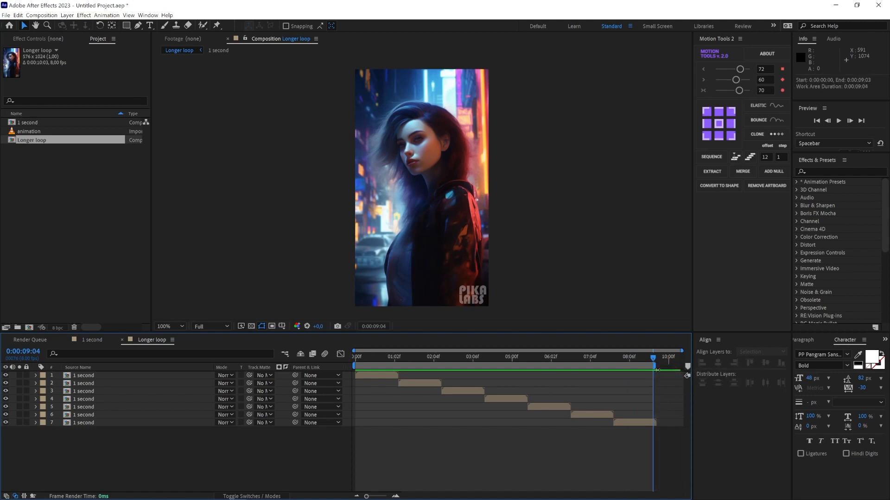
right_click(597, 368)
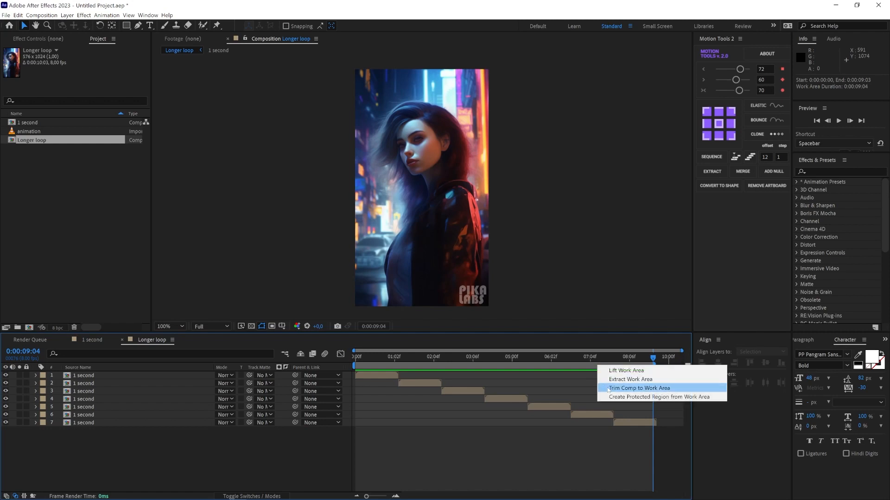
left_click(608, 391)
left_click(611, 358)
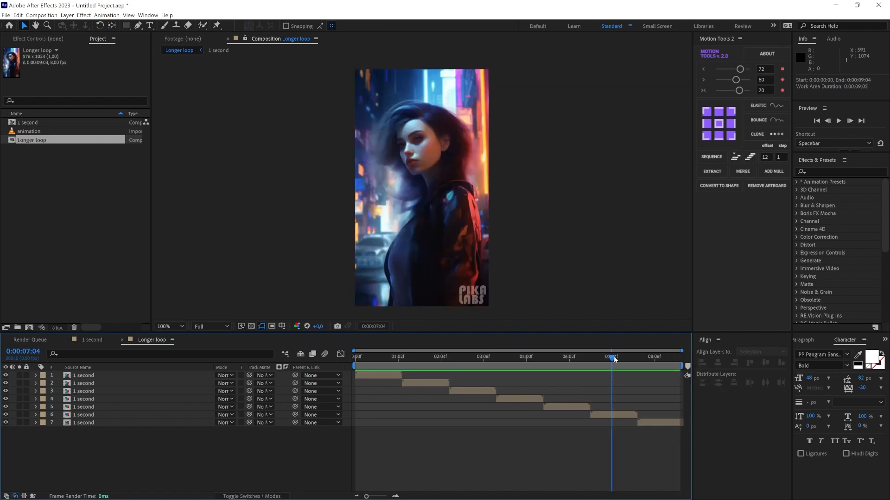
key("space")
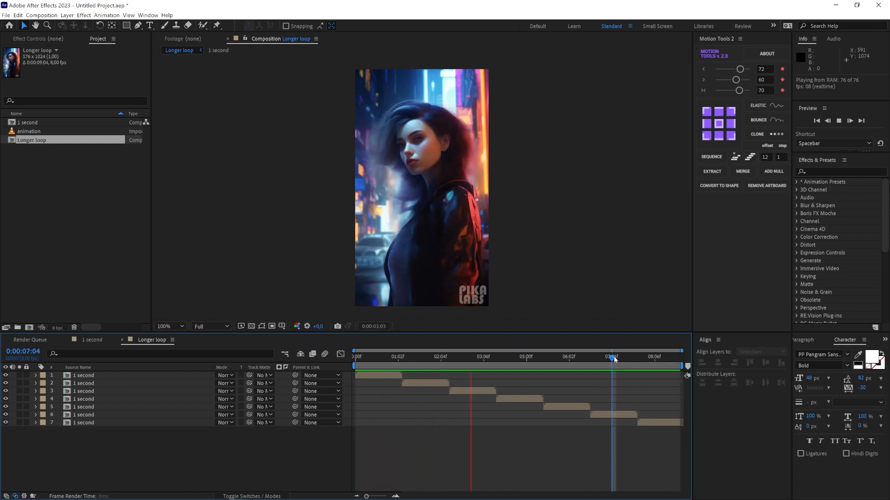
- Send the Longer loop composition to the Adobe Media Encoder queue and accept the H.264 export settings with the Highres No Audio preset
key("space")
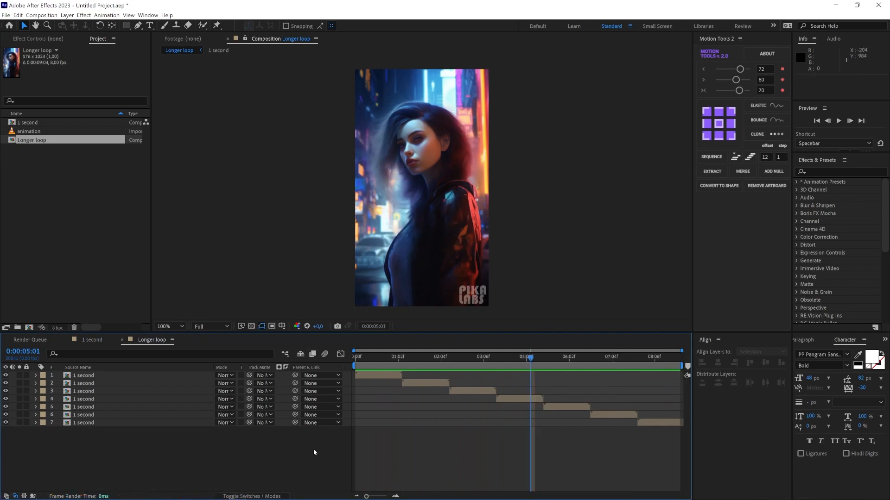
left_click(42, 16)
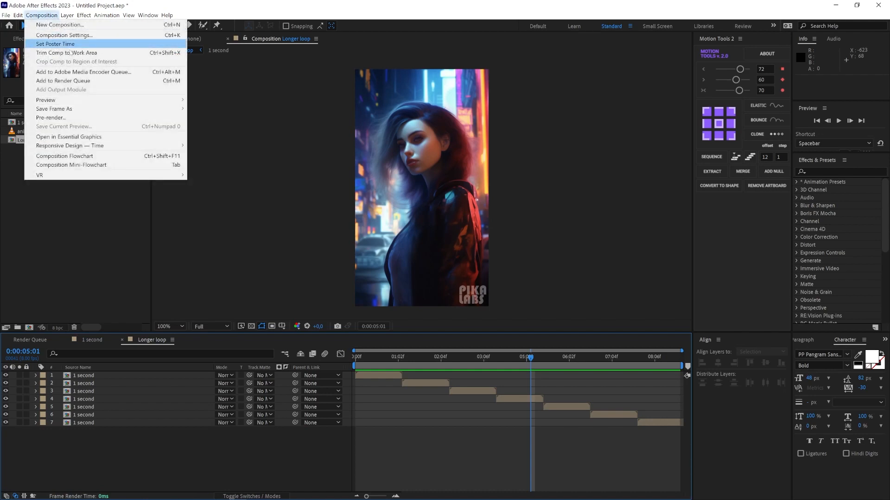
left_click(90, 72)
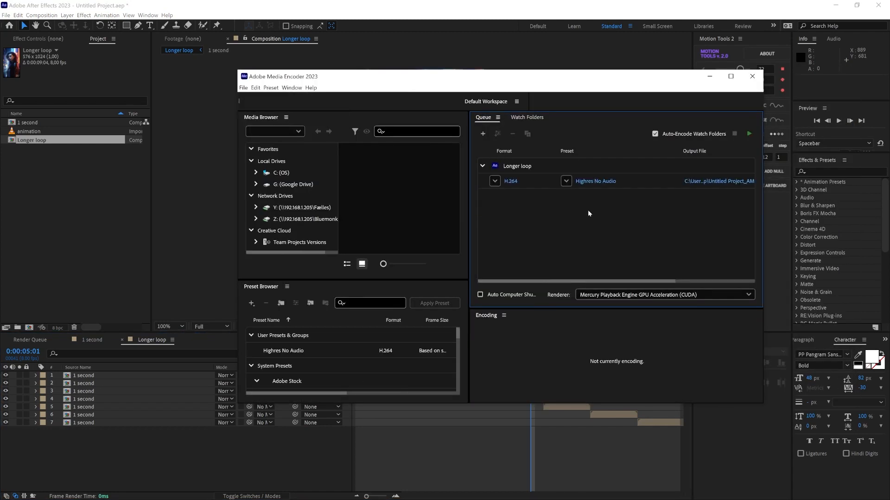
left_click(605, 182)
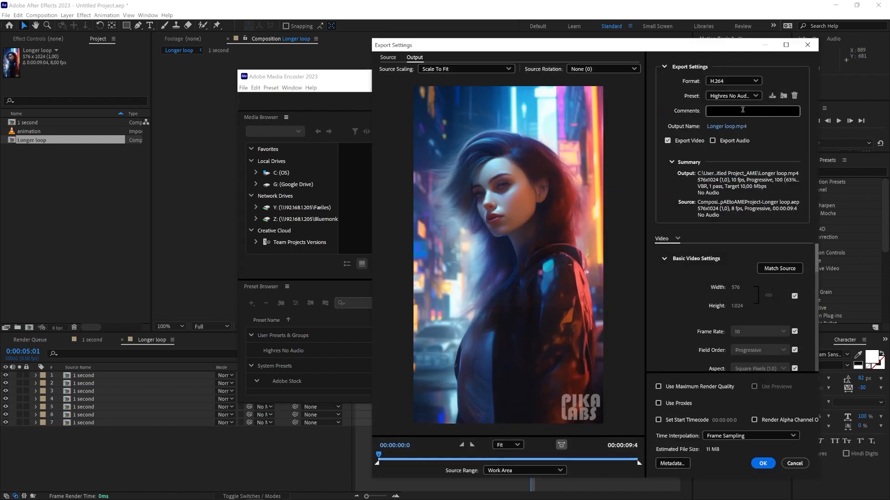
left_click(771, 465)
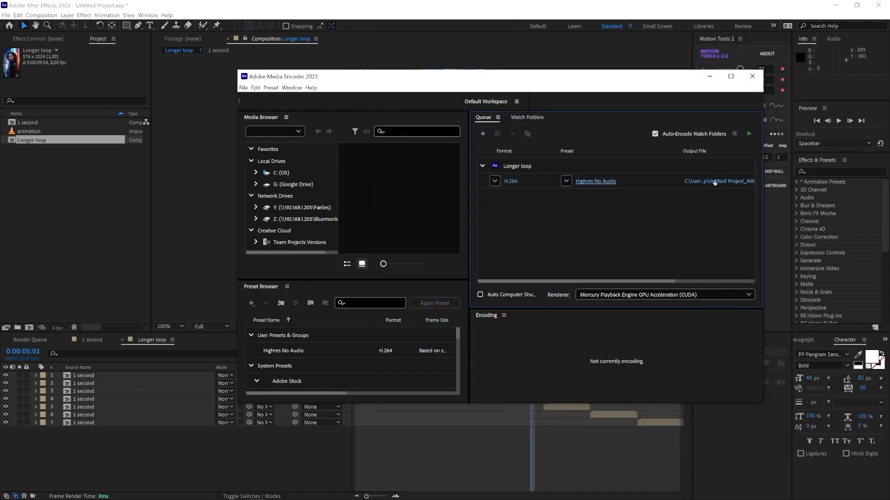
- Set the output file to Longer loop.mp4 on the Desktop and start encoding the queue
left_click(714, 182)
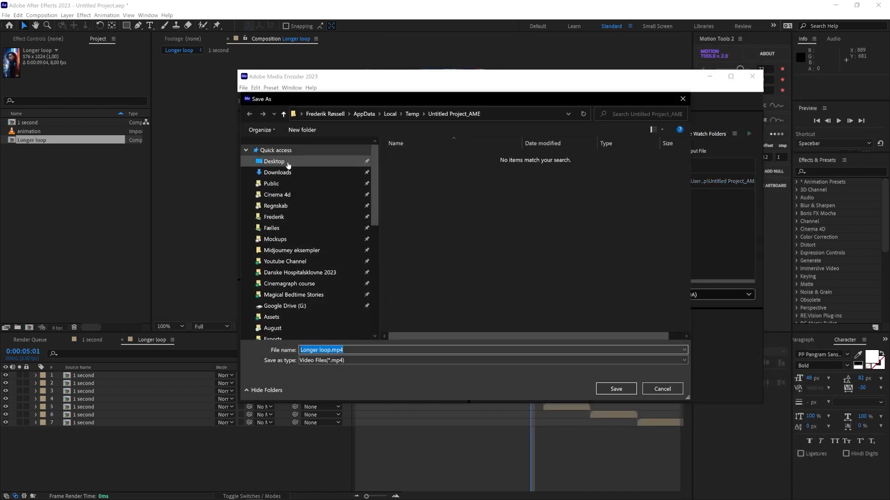
left_click(288, 163)
left_click(618, 390)
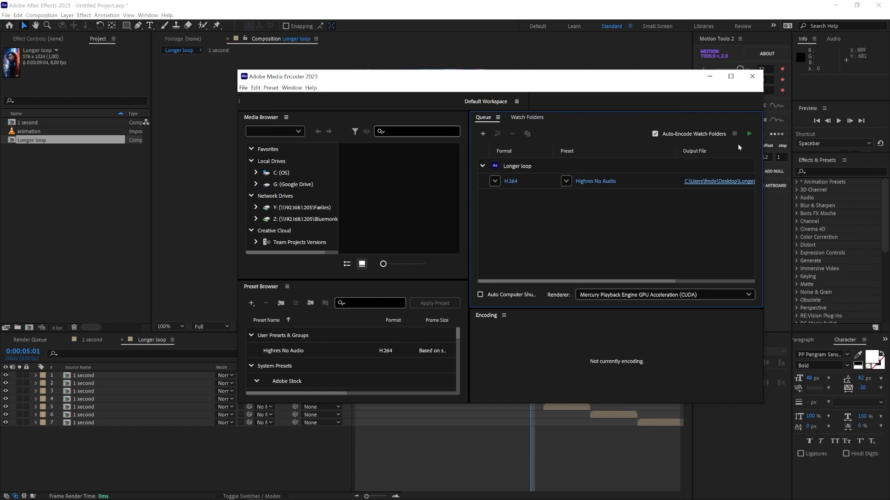
left_click(748, 133)
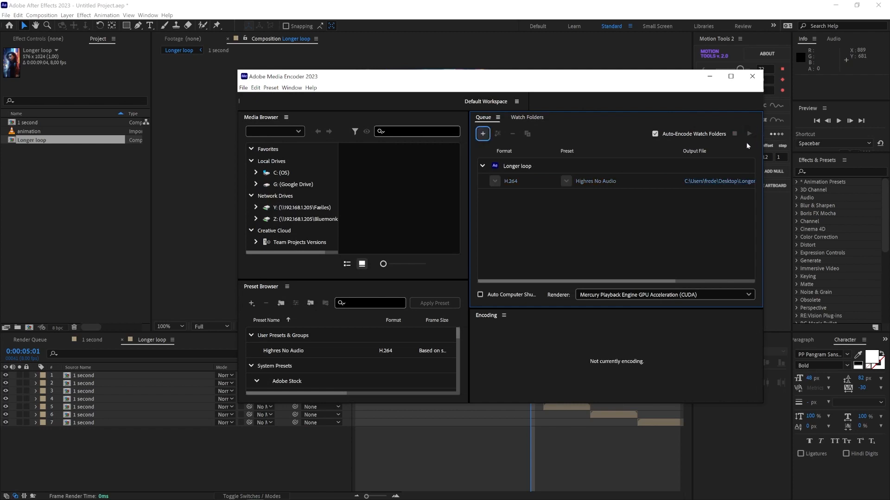
- Switch back to After Effects and preview the Longer loop composition from its first frame
key("alt+Tab")
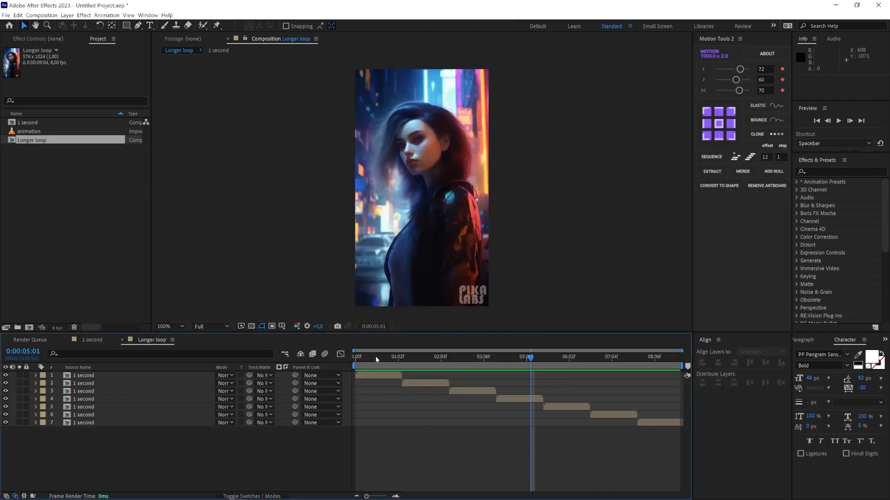
key("Home")
key("space")
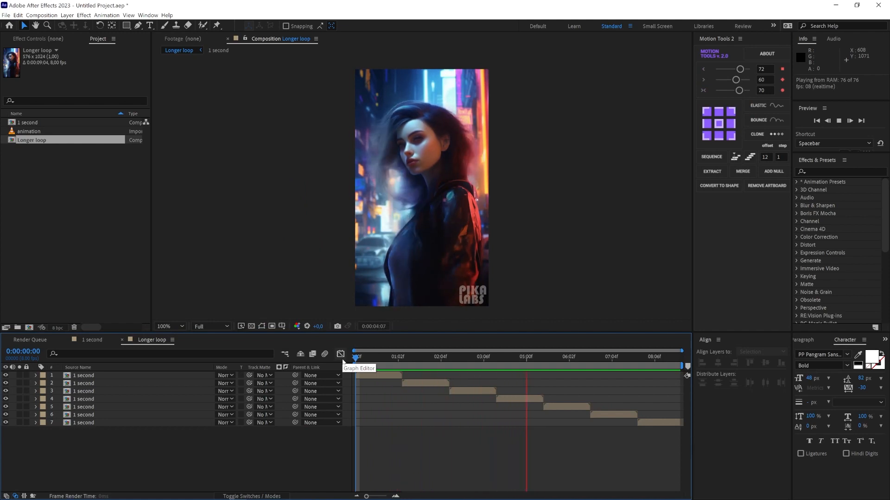
key("space")
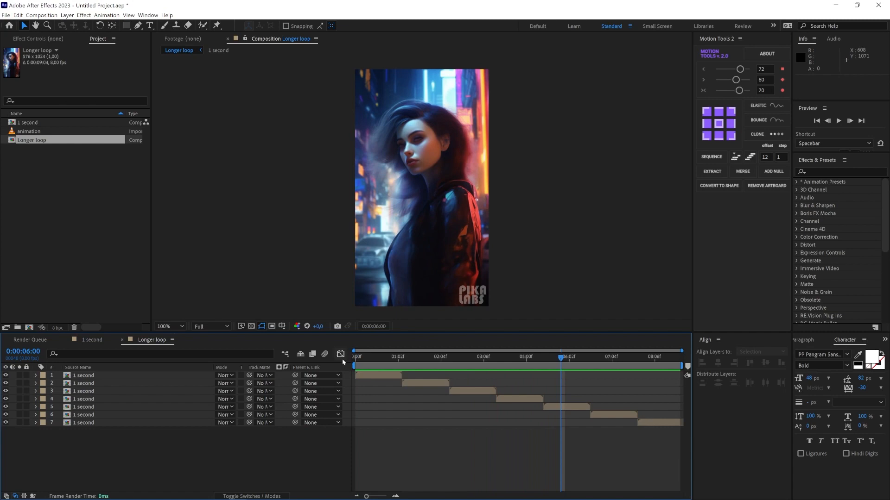